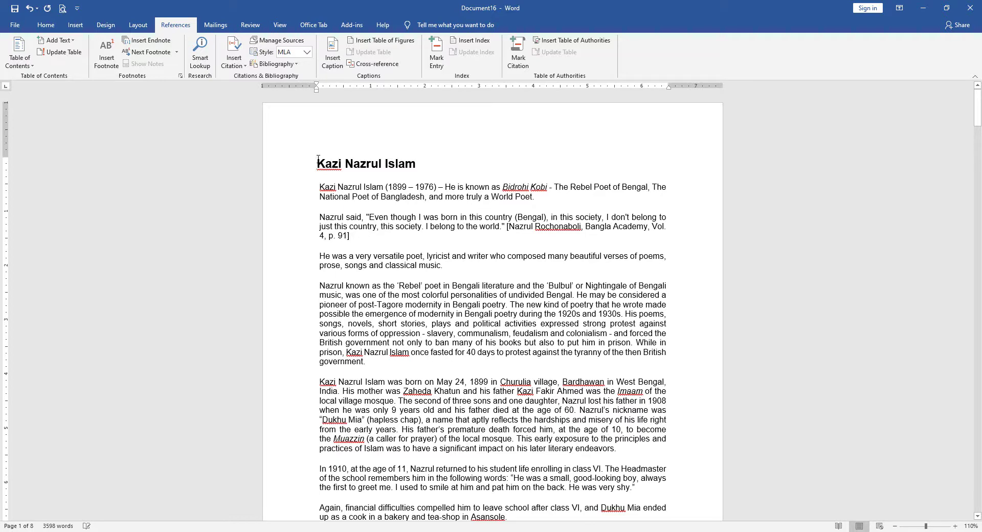
Step: Insert a page break before the "Kazi Nazrul Islam" title to create a blank first page
key(ctrl+Return)
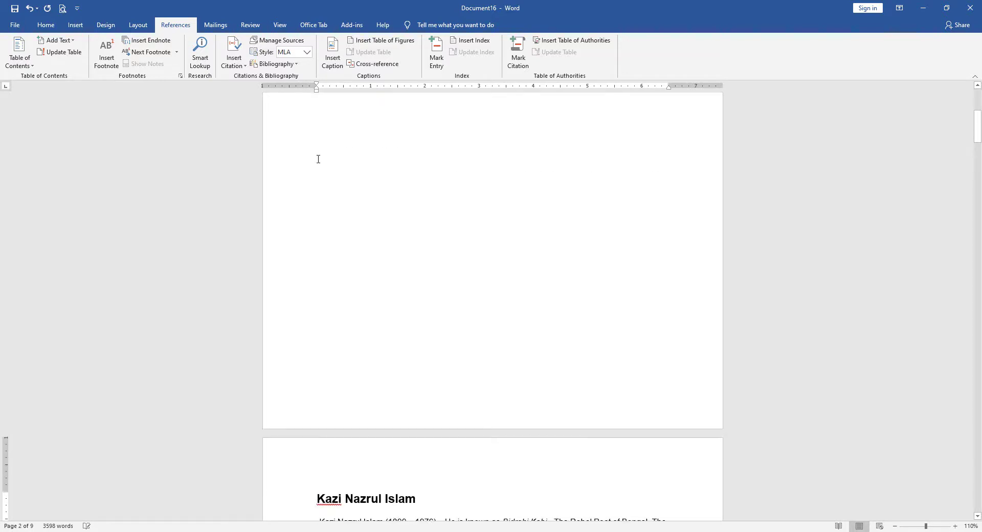
scroll(321, 355, down, 4)
scroll(320, 346, up, 10)
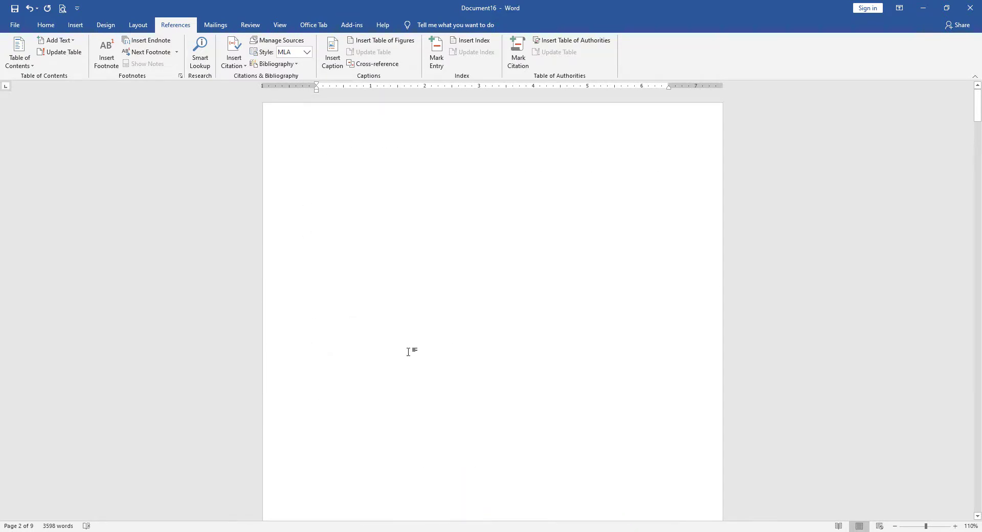
Step: Select the headings "Kazi Nazrul Islam", "The Rejected Blood" and "Nazrul's Flowery Tribute to Life and Beauty:" together and add them to the table of contents as Level 1
scroll(390, 333, down, 8)
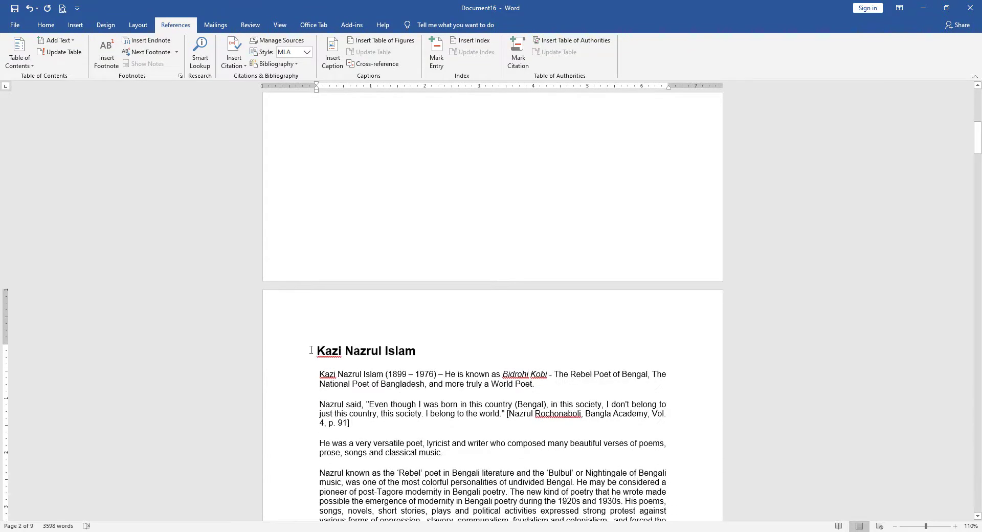
drag(317, 353, 435, 356)
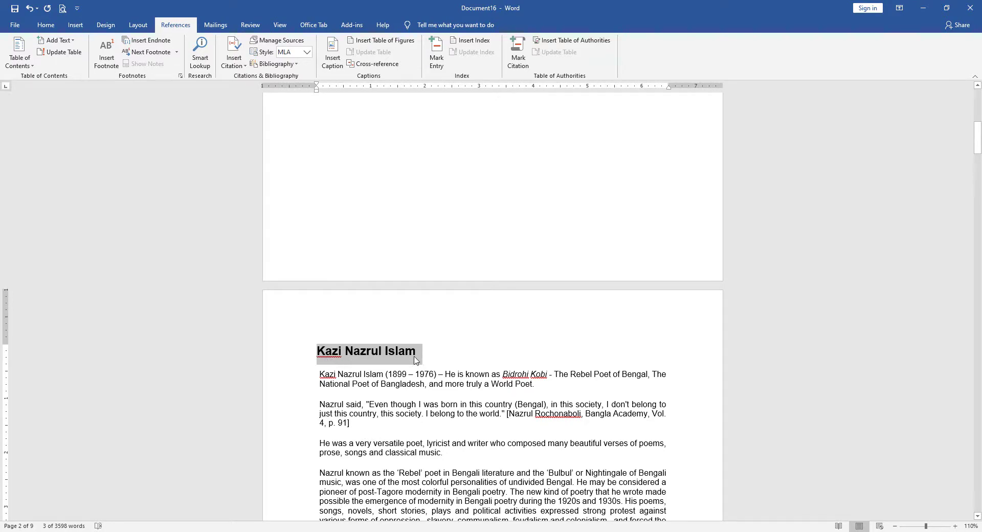
scroll(415, 361, down, 3)
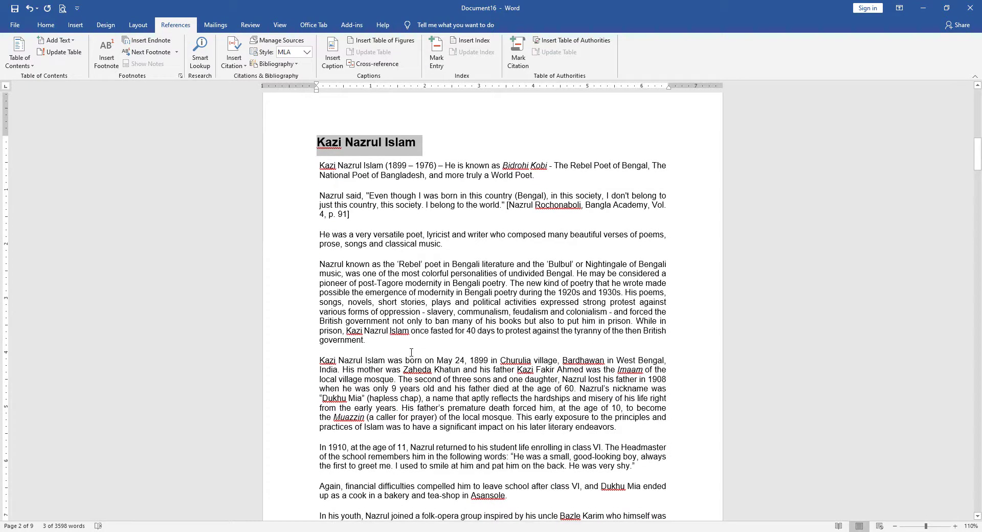
scroll(392, 359, down, 8)
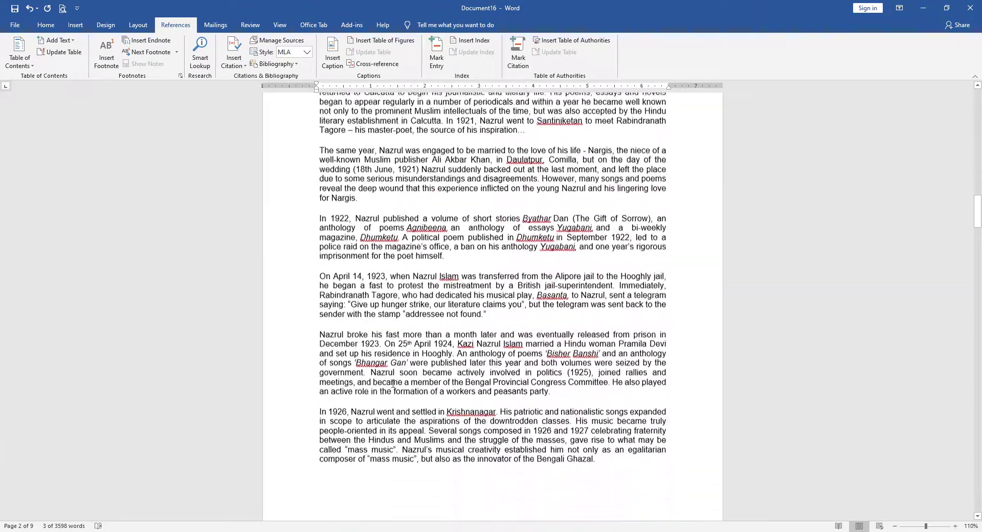
scroll(392, 383, down, 15)
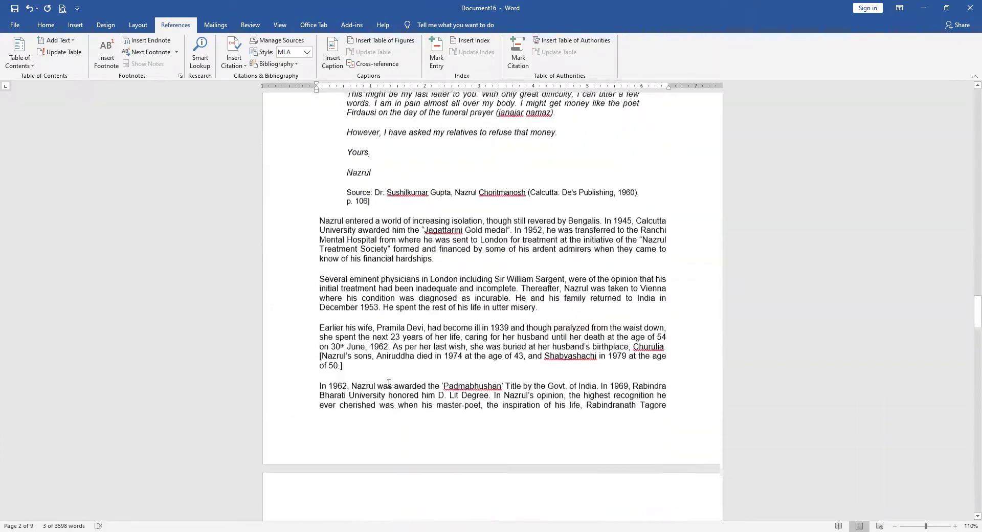
scroll(388, 385, down, 15)
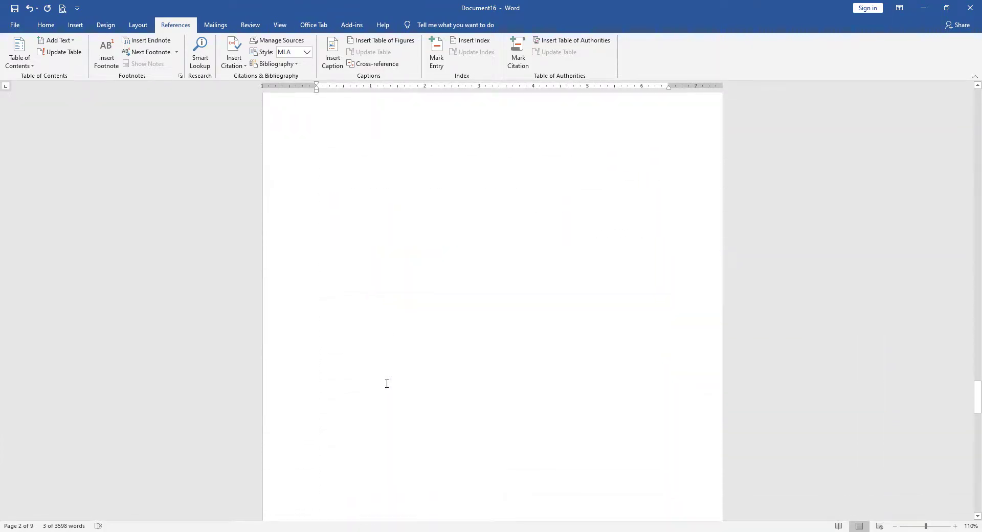
scroll(383, 381, down, 1)
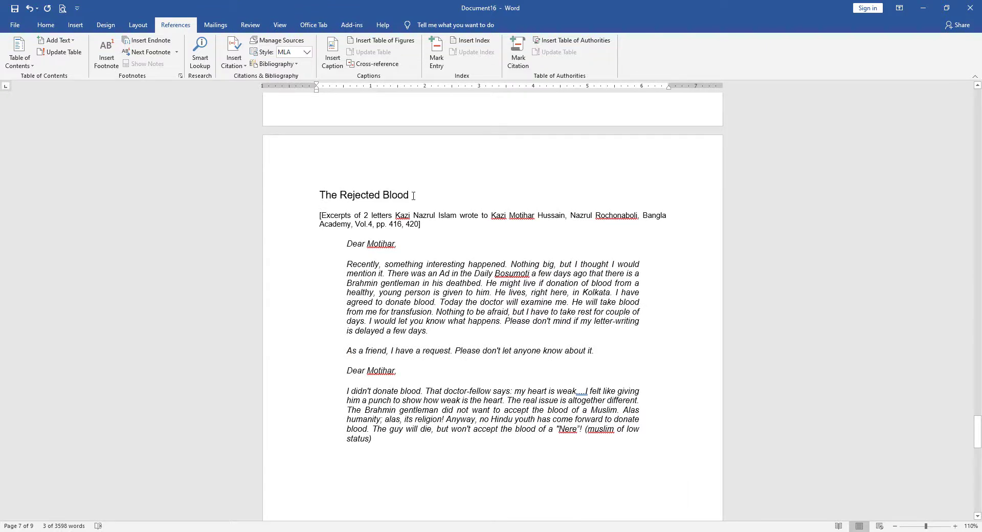
drag(319, 194, 432, 197)
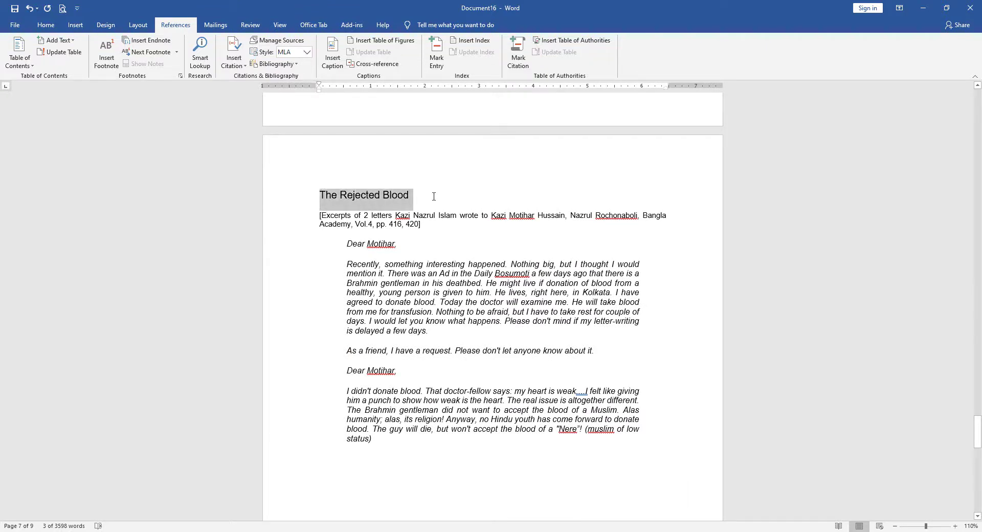
scroll(438, 377, down, 6)
scroll(439, 378, down, 3)
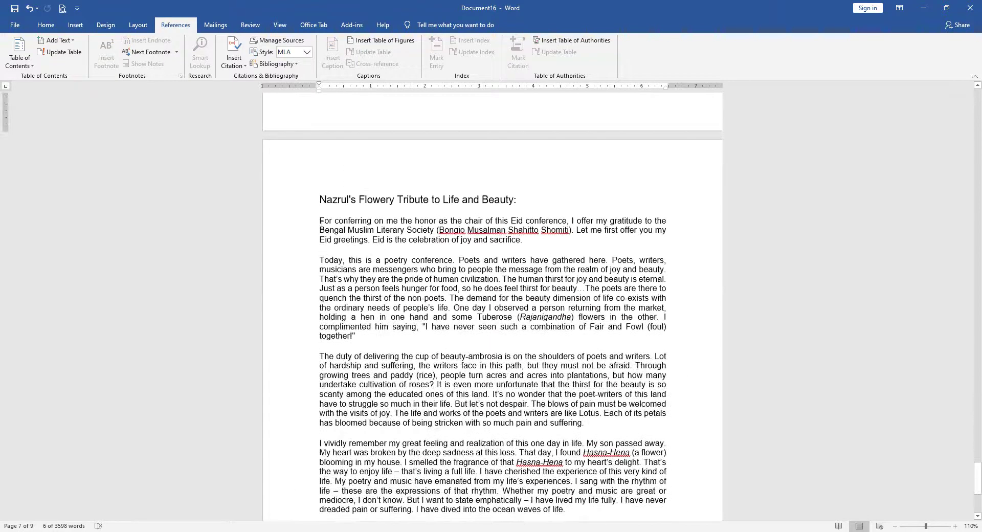
triple_click(316, 199)
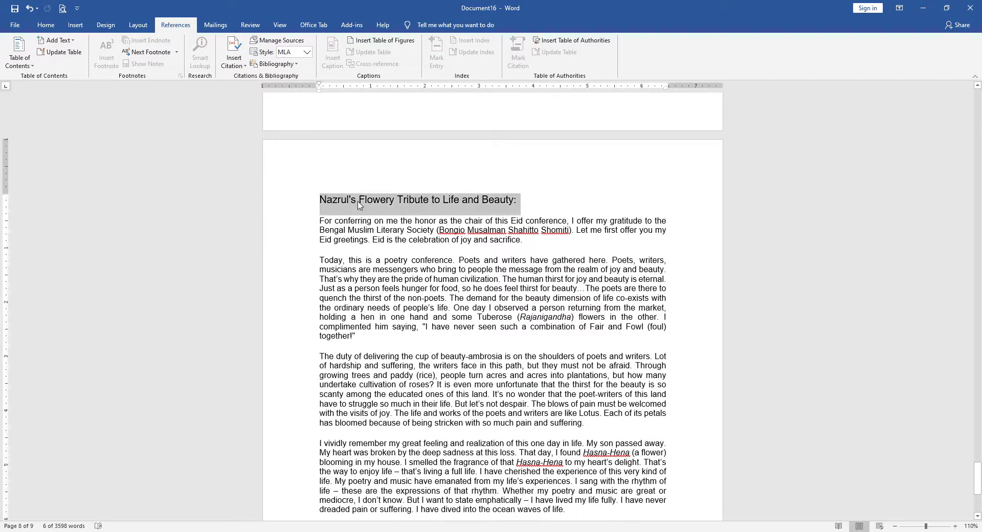
scroll(402, 236, up, 13)
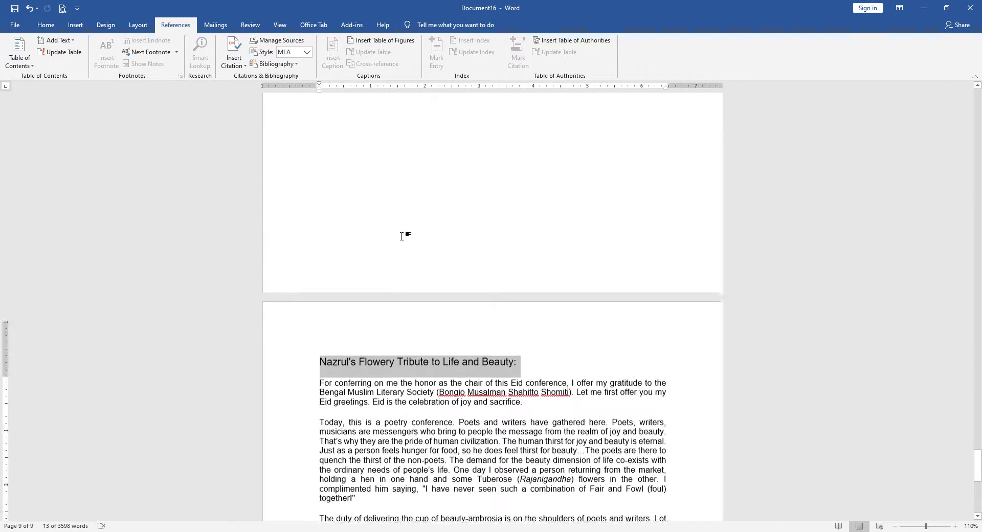
scroll(402, 236, up, 19)
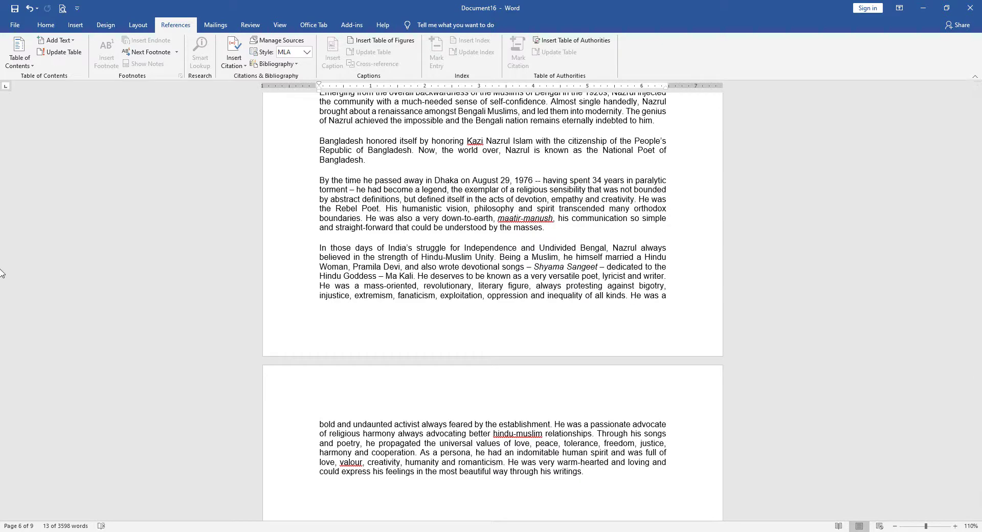
scroll(94, 323, up, 10)
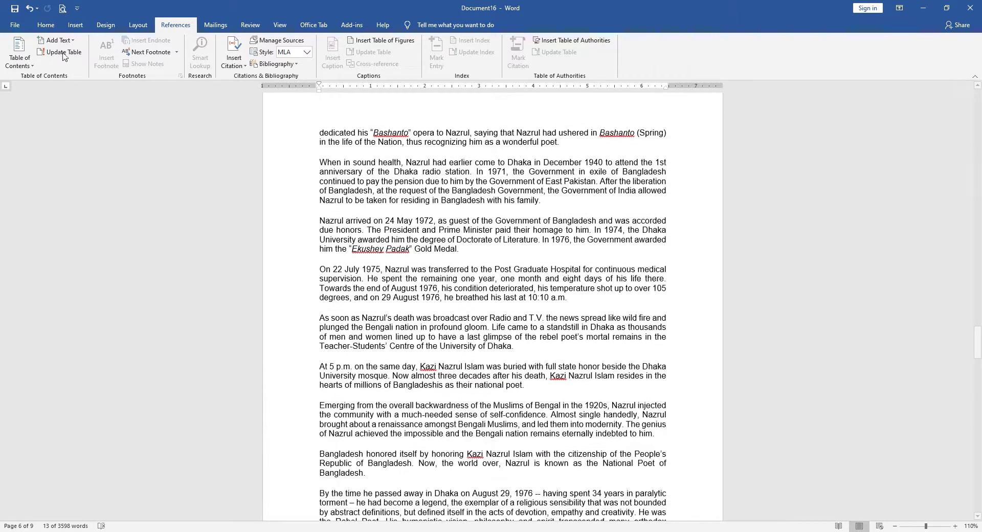
click(62, 41)
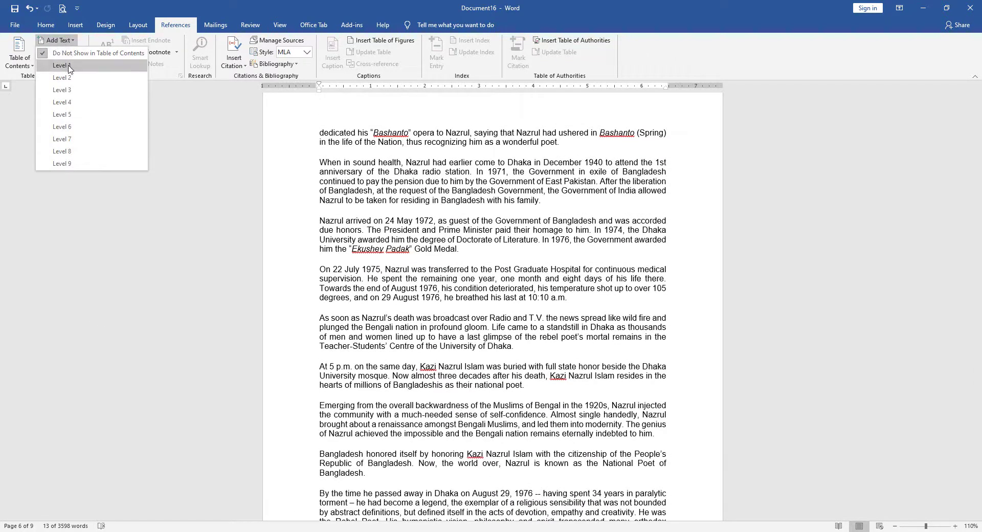
click(70, 70)
Step: Collapse the text under the "Kazi Nazrul Islam" heading and expand it again
scroll(424, 326, up, 15)
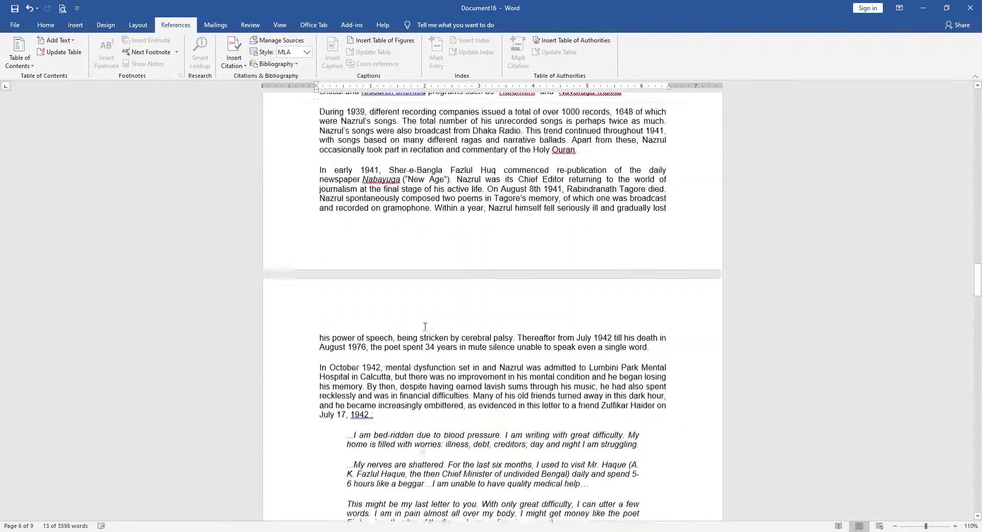
scroll(425, 327, up, 20)
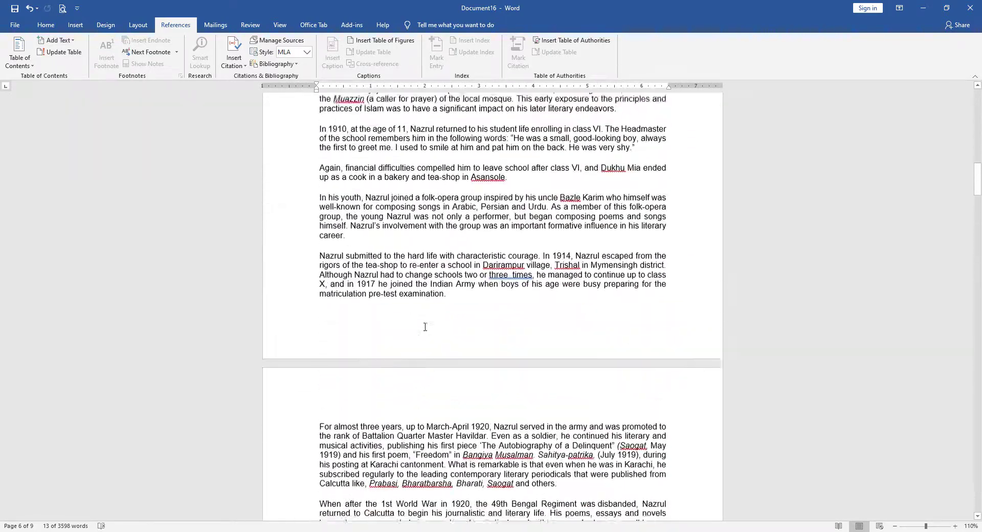
scroll(424, 327, up, 4)
click(313, 327)
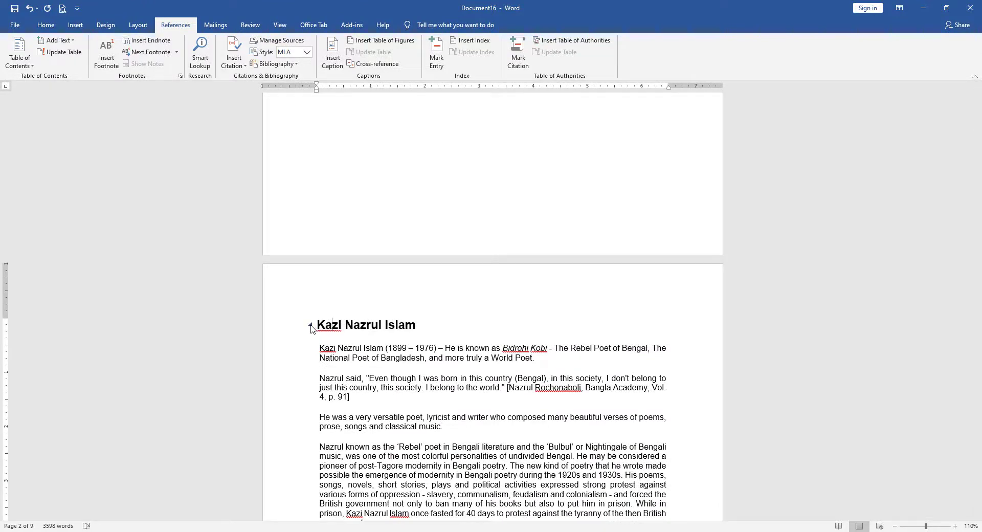
click(311, 326)
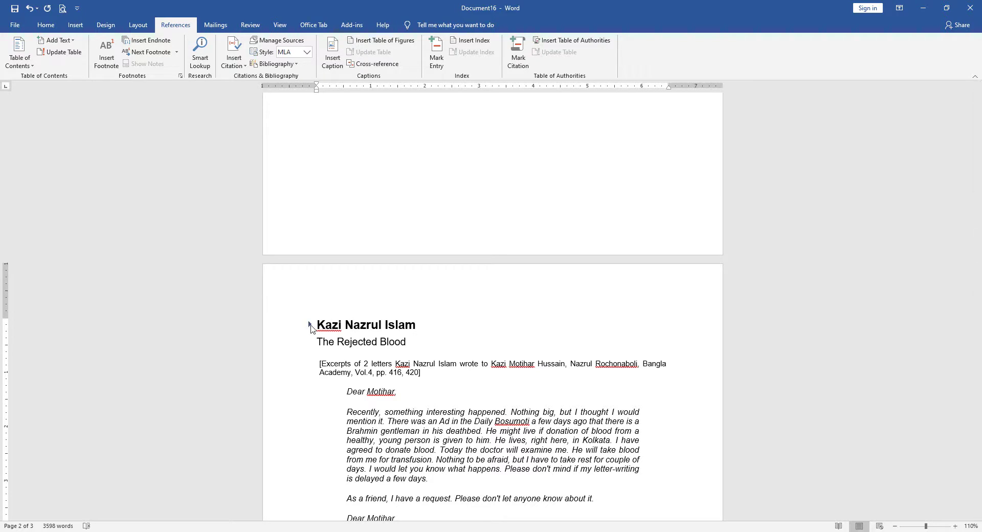
click(310, 326)
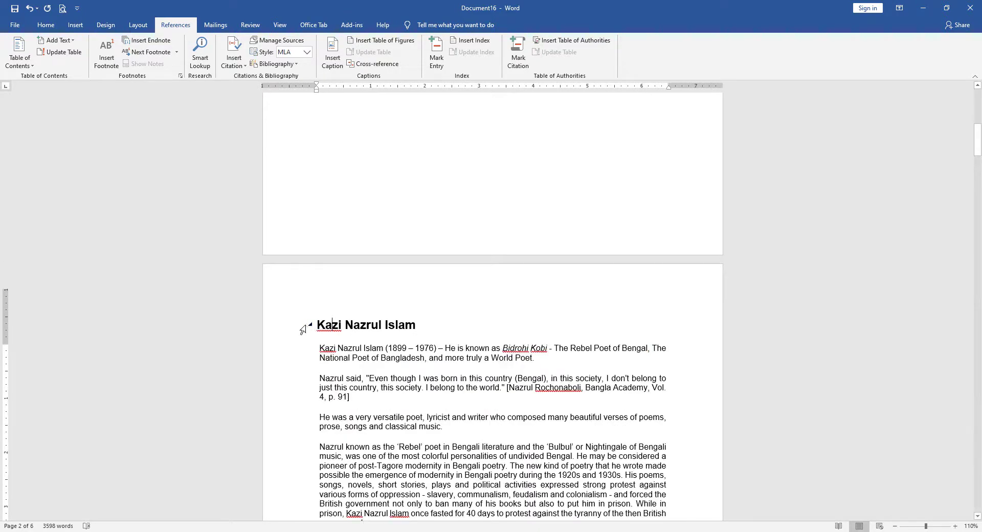
Step: Insert an Automatic Table 1 table of contents on the blank first page
scroll(305, 329, up, 13)
click(351, 179)
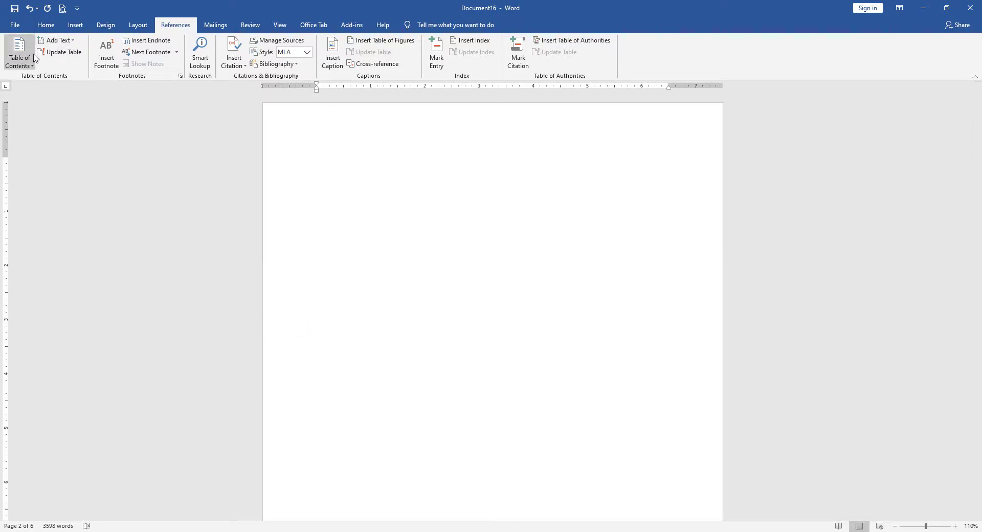
click(18, 60)
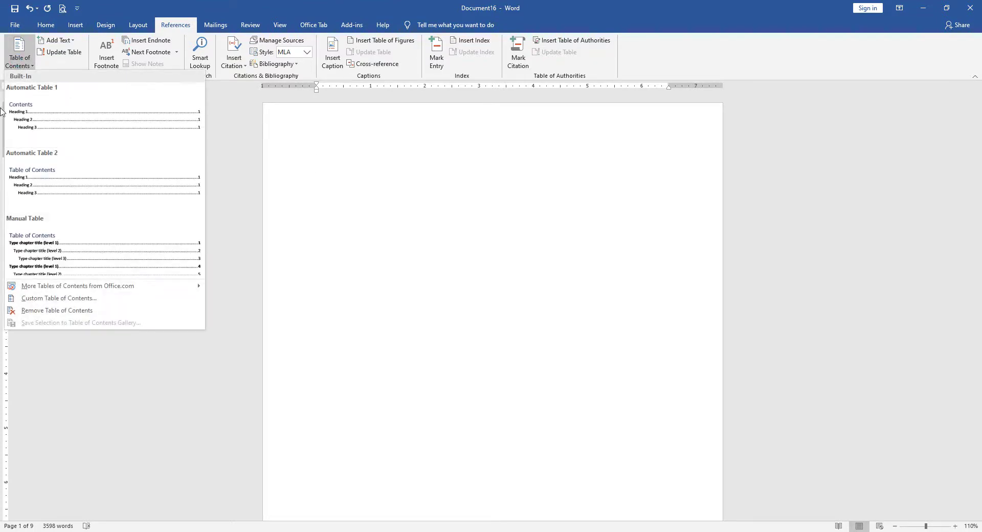
click(67, 116)
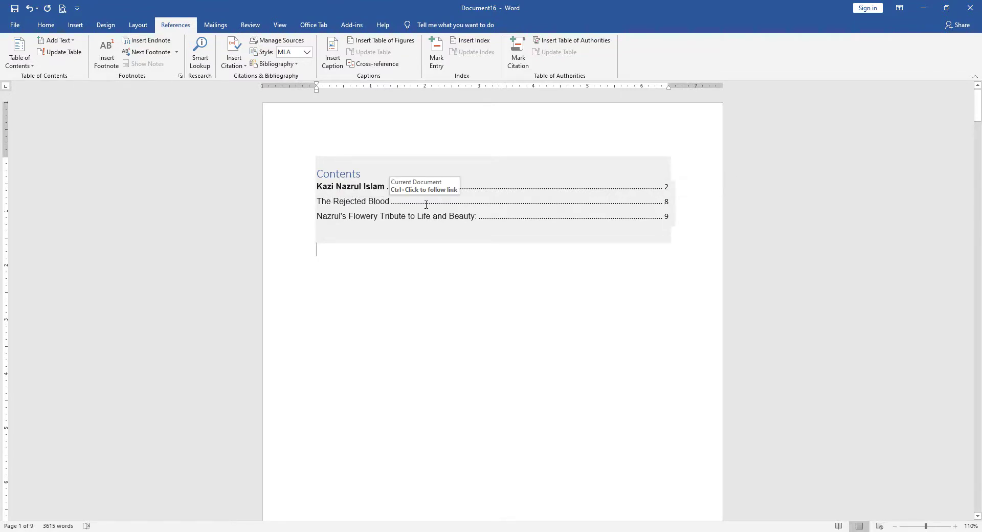
Step: Follow the contents links to "The Rejected Blood" and "Nazrul's Flowery Tribute to Life and Beauty:", then return to the contents page
click(368, 205)
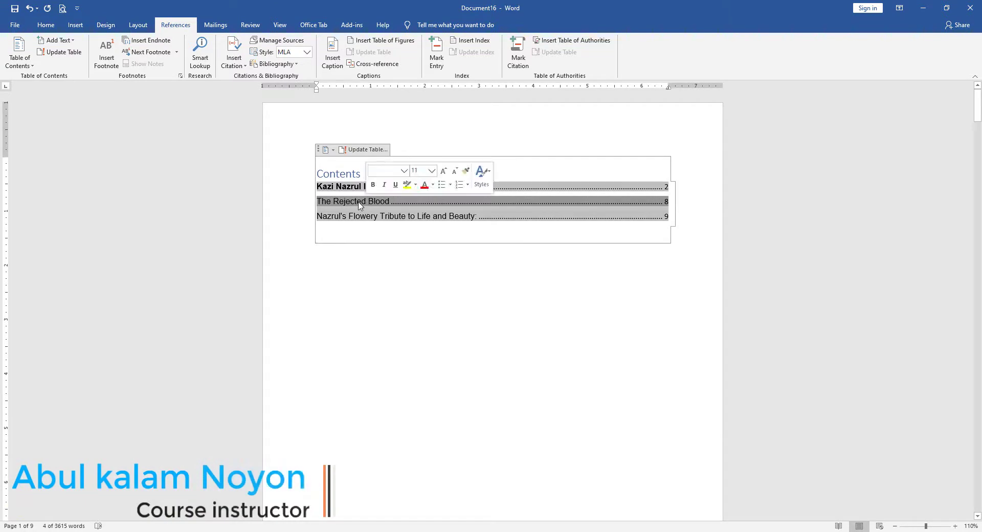
ctrl+click(367, 205)
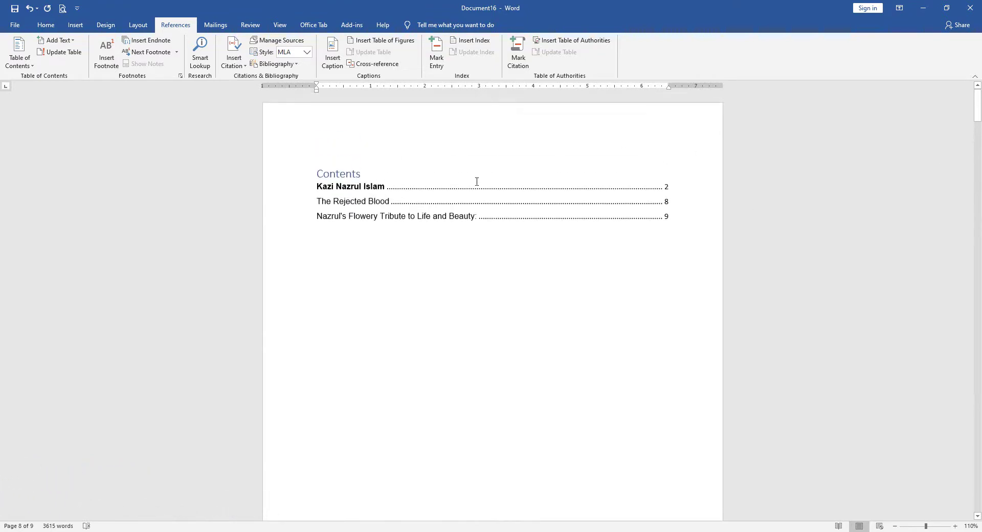
ctrl+click(366, 220)
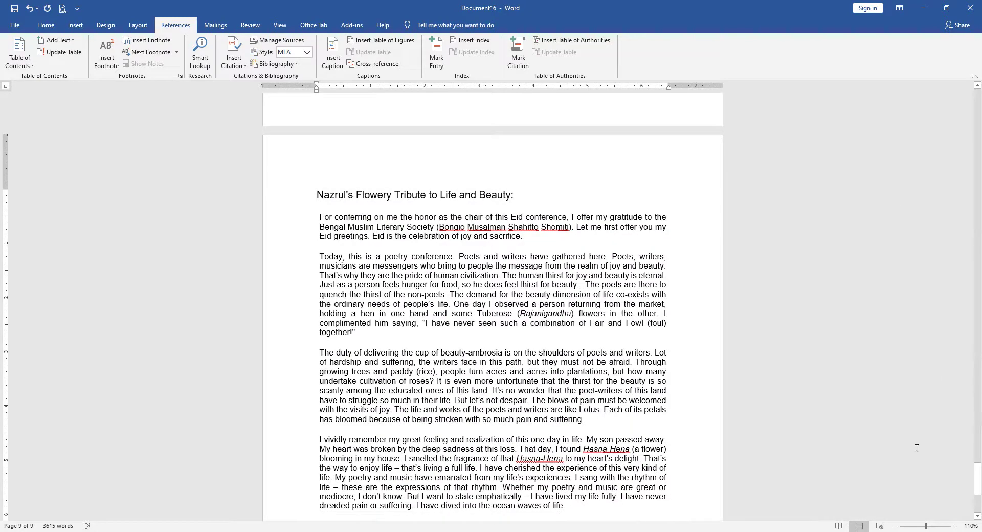
drag(977, 476, 977, 88)
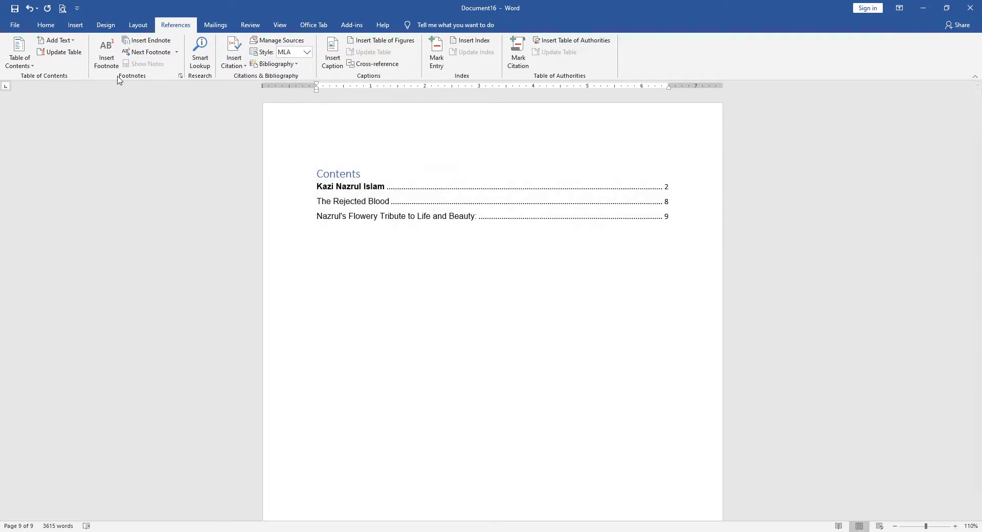
Step: Insert a page break before the heading "Nazrul's Flowery Tribute to Life and Beauty:"
scroll(546, 308, down, 10)
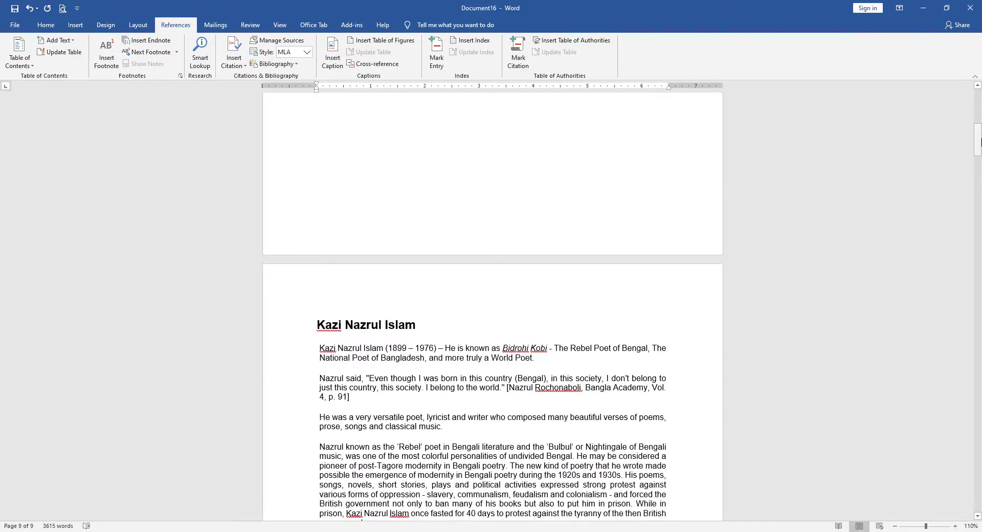
drag(976, 141, 973, 501)
scroll(427, 372, up, 8)
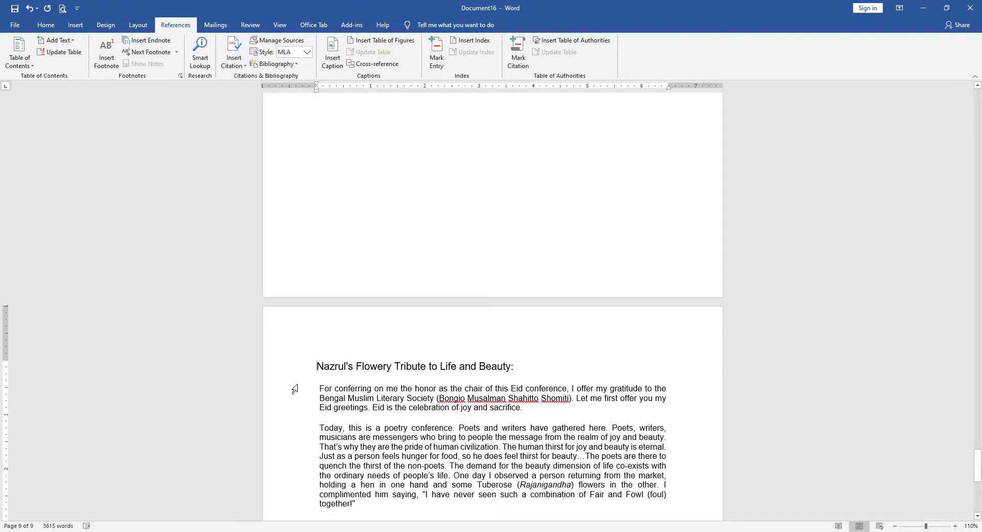
key(ctrl+Return)
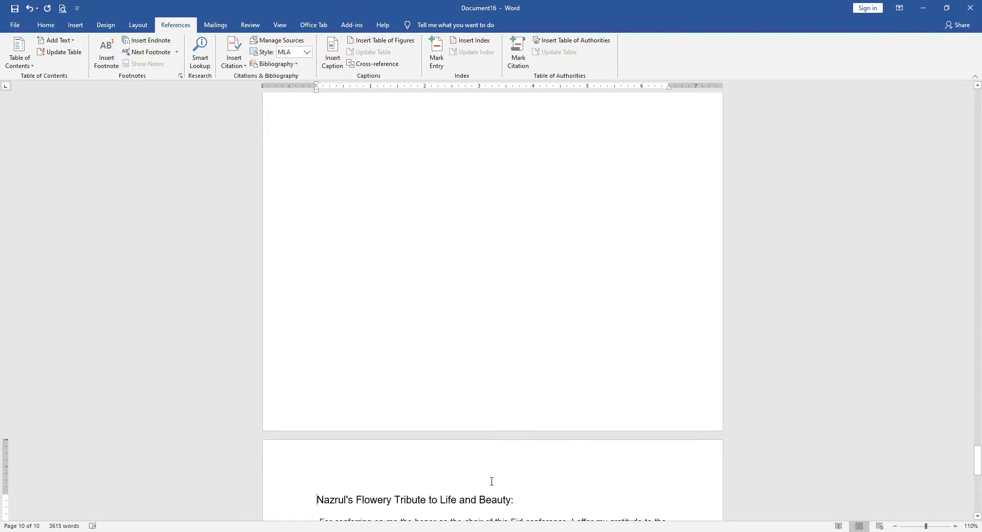
Step: Return to the contents page and update the entire table of contents
scroll(491, 481, down, 5)
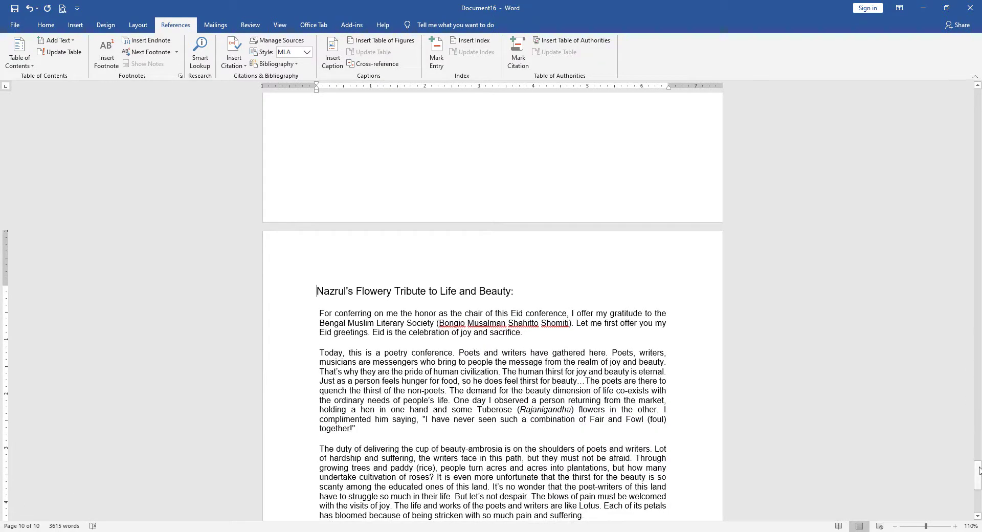
drag(978, 470, 815, 67)
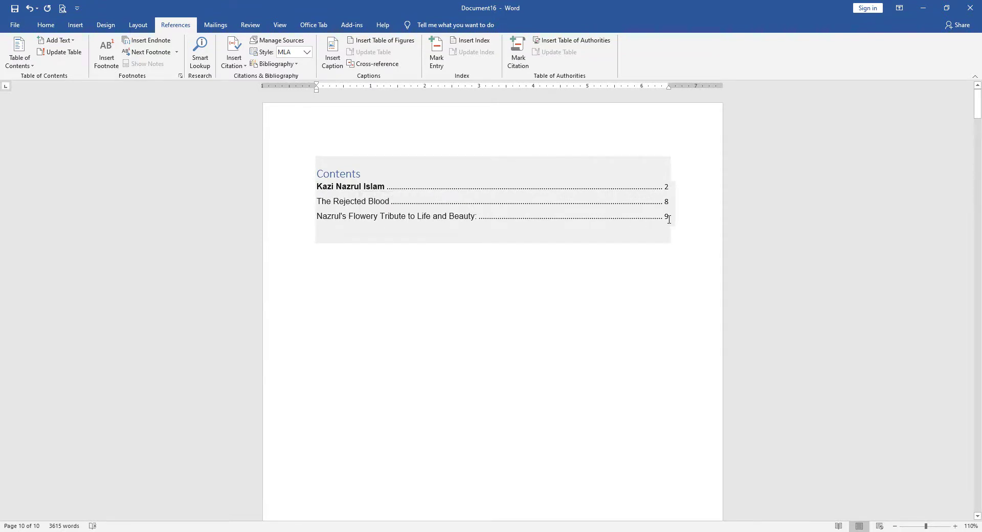
click(63, 56)
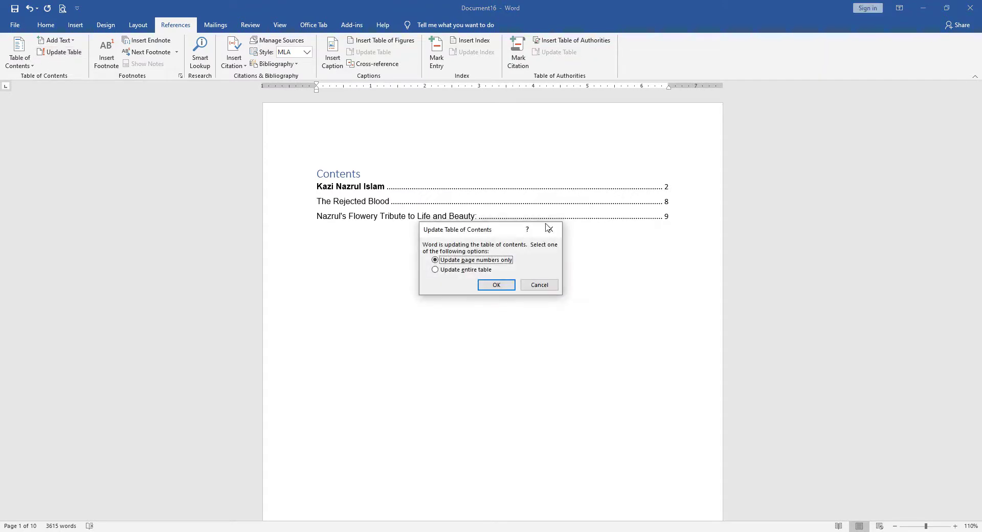
click(440, 269)
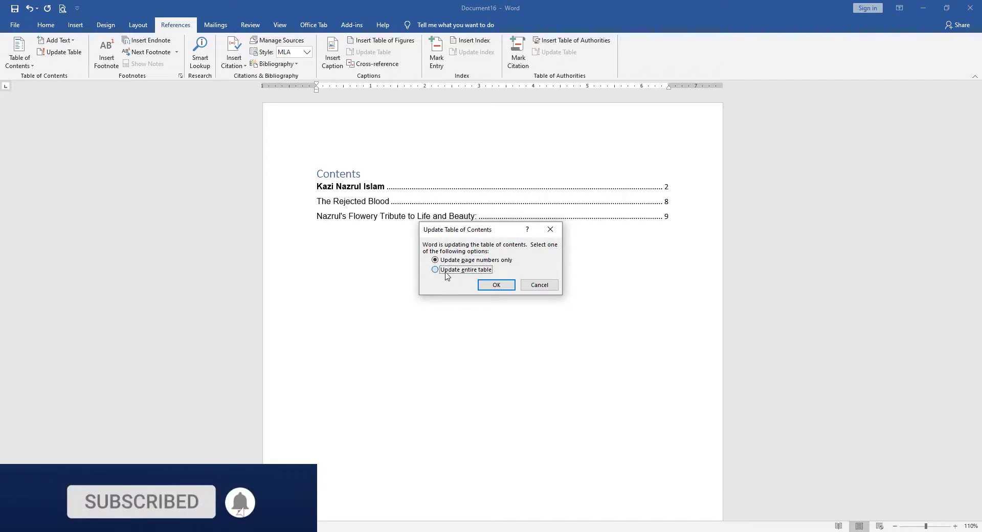
click(489, 286)
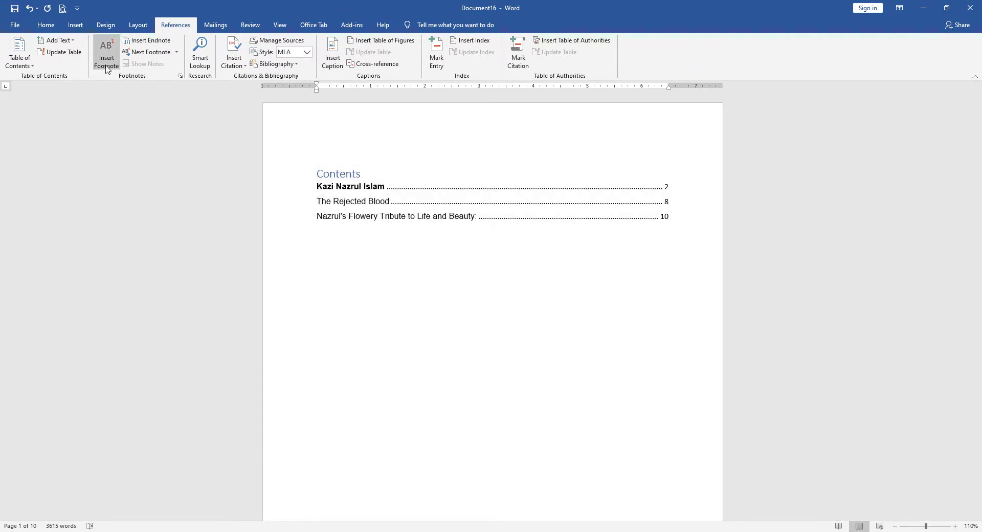
Step: Insert a footnote reading "Poet" after "Kazi Nazrul Islam" in the first sentence below the page 2 heading
drag(977, 102, 967, 144)
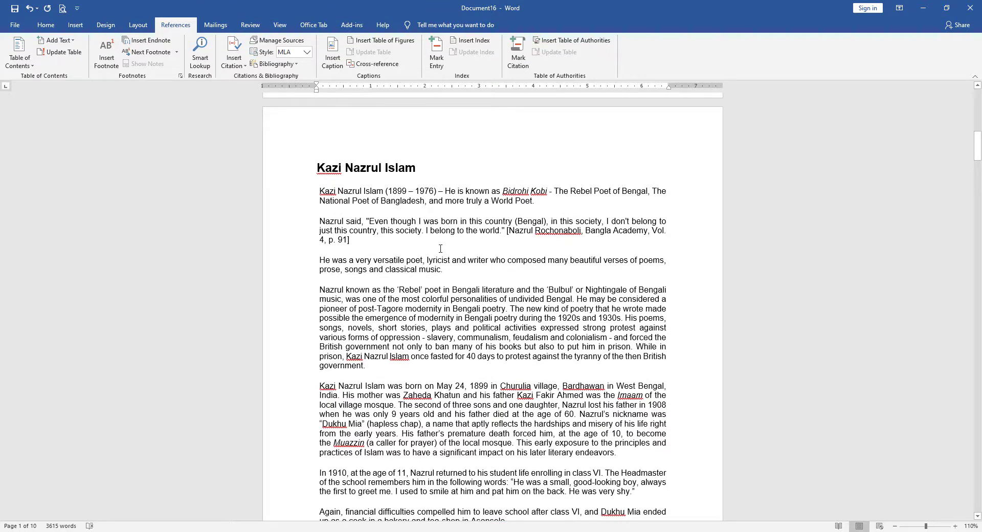
click(384, 193)
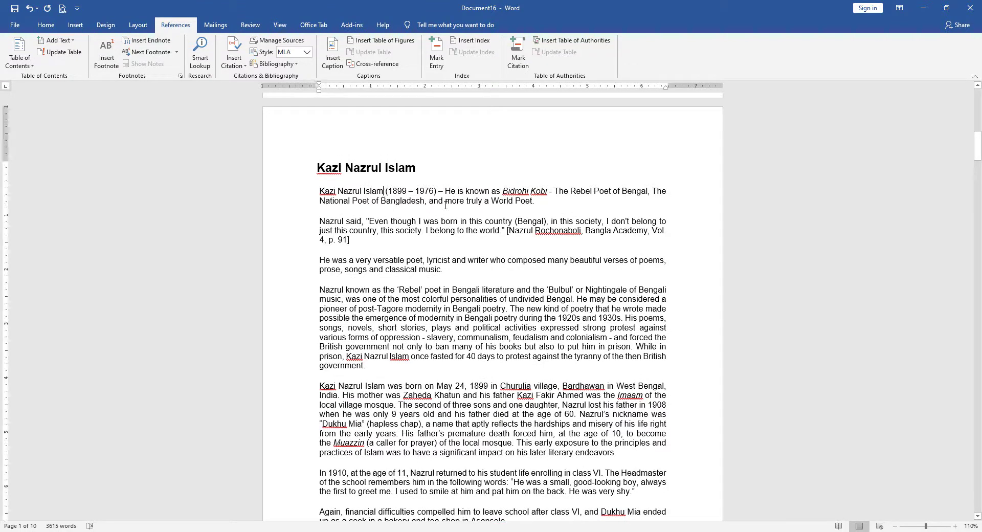
click(108, 62)
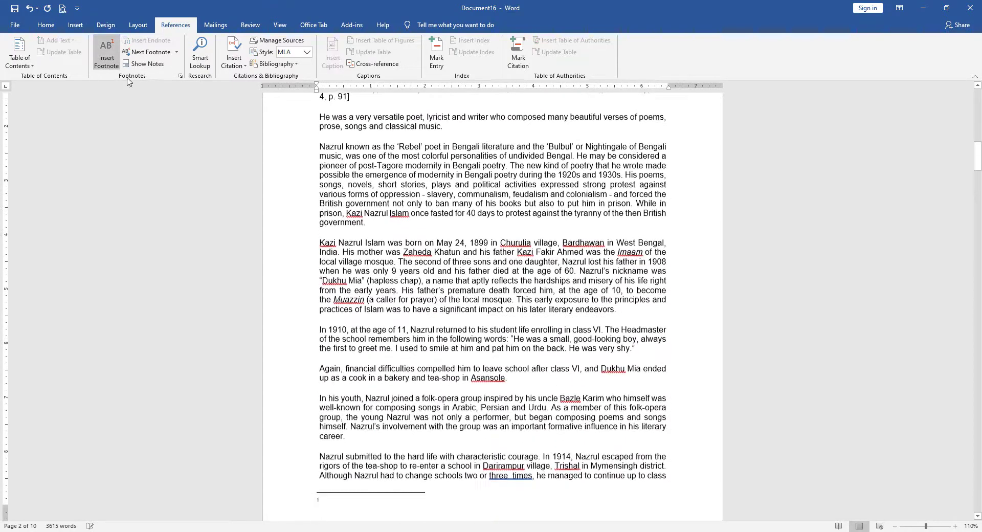
scroll(454, 266, up, 4)
scroll(454, 266, down, 1)
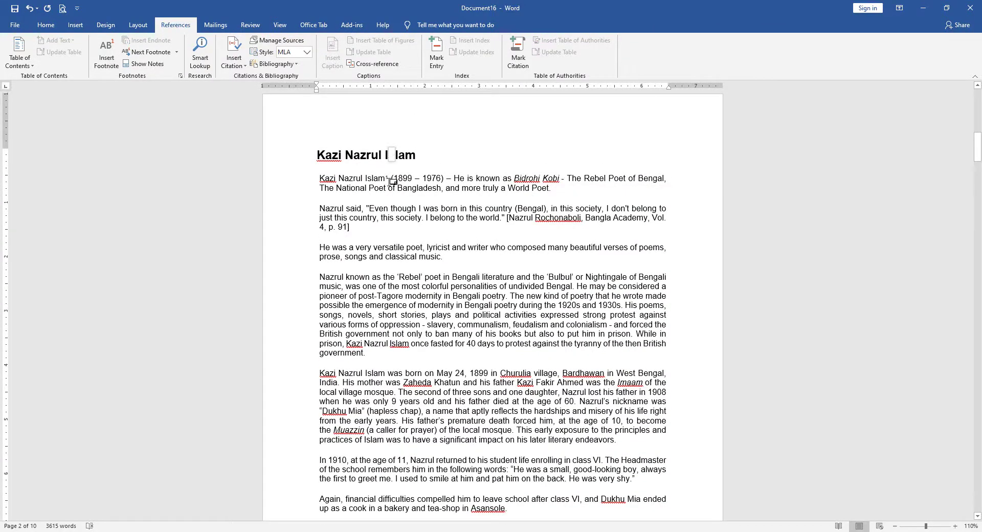
scroll(428, 350, down, 5)
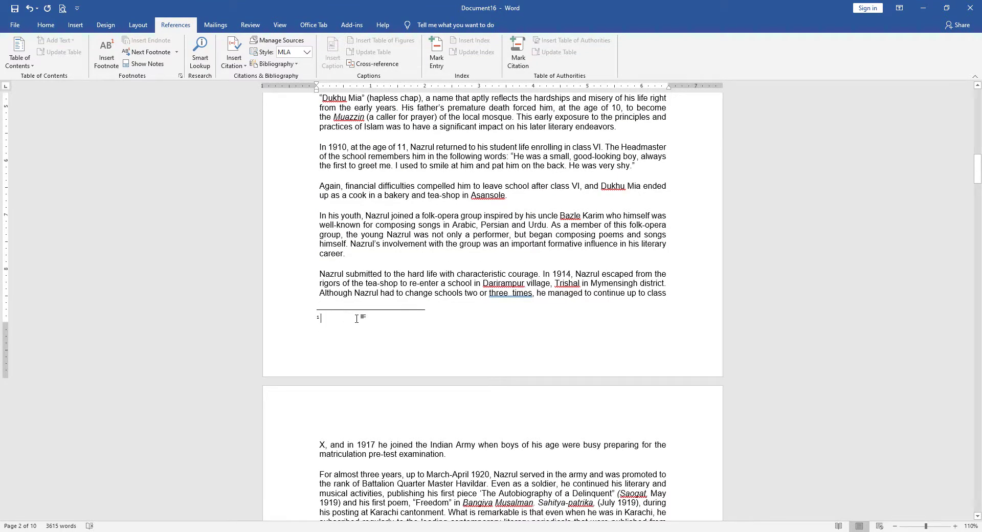
text(Poet)
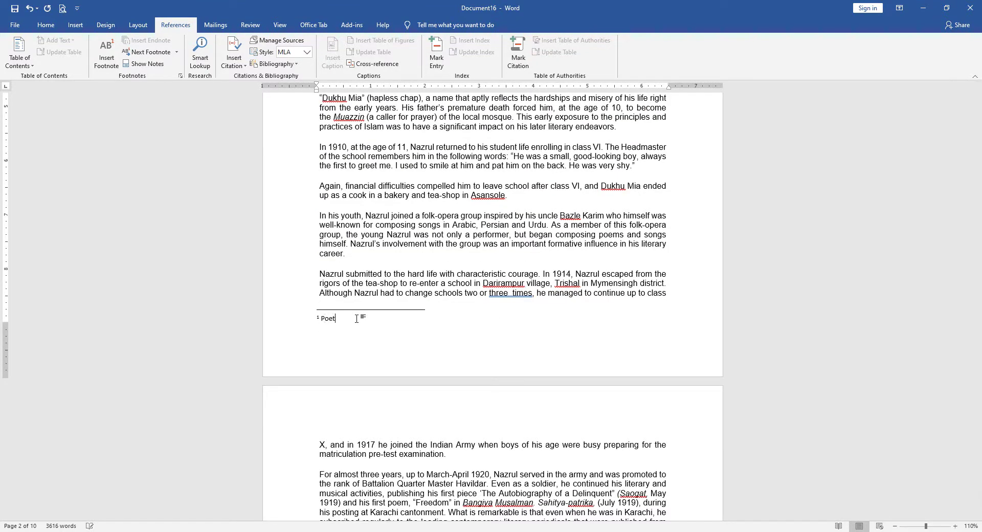
Step: Follow the first footnote's reference mark to its note, then return to the marked sentence on page 2
scroll(357, 318, up, 8)
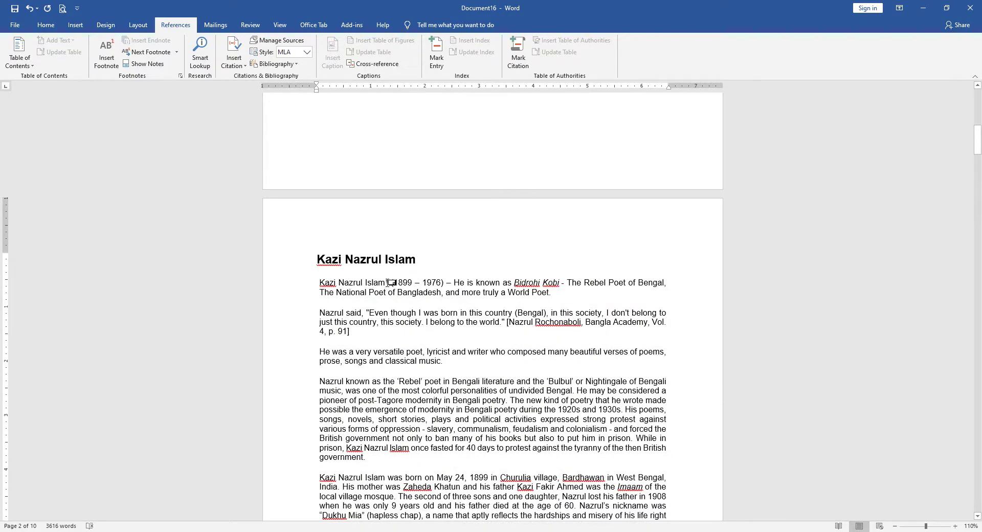
mouse_move(389, 282)
double_click(387, 282)
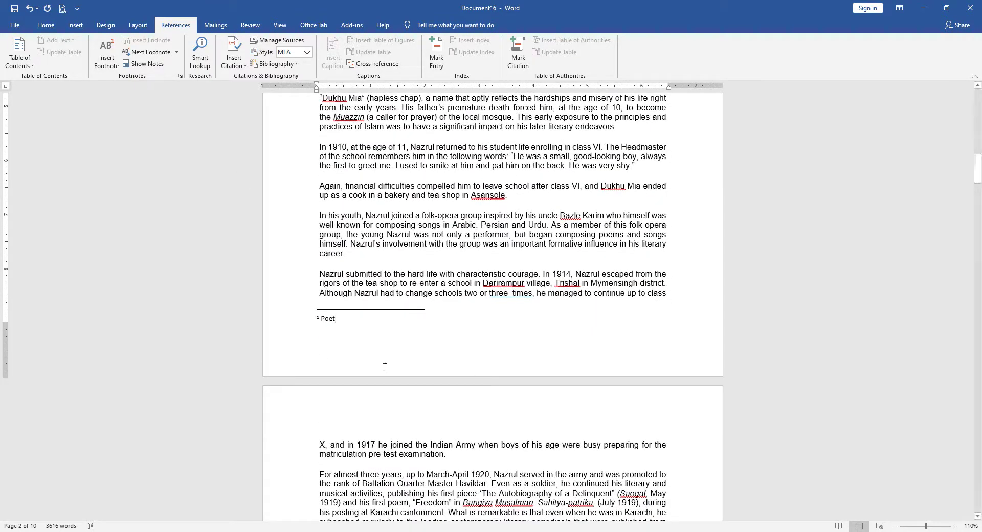
scroll(339, 326, up, 14)
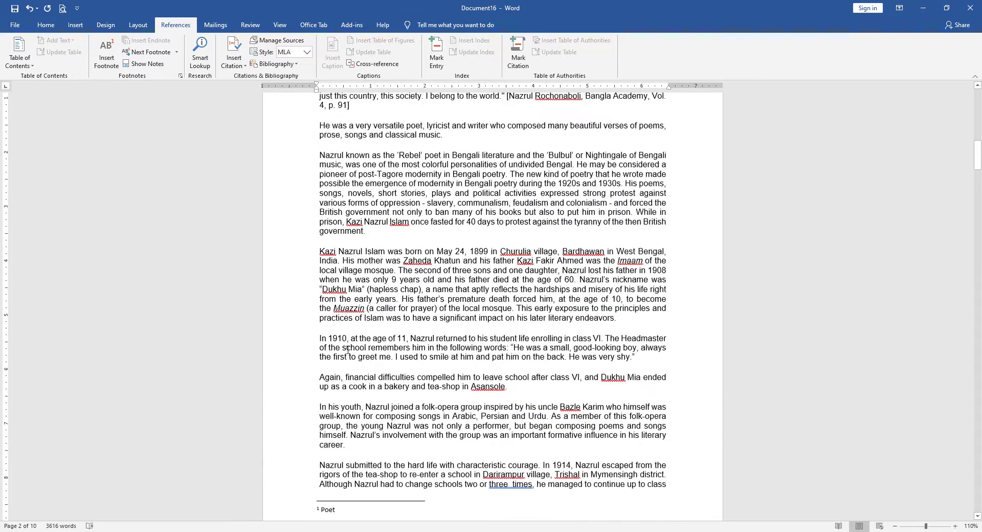
scroll(392, 301, down, 14)
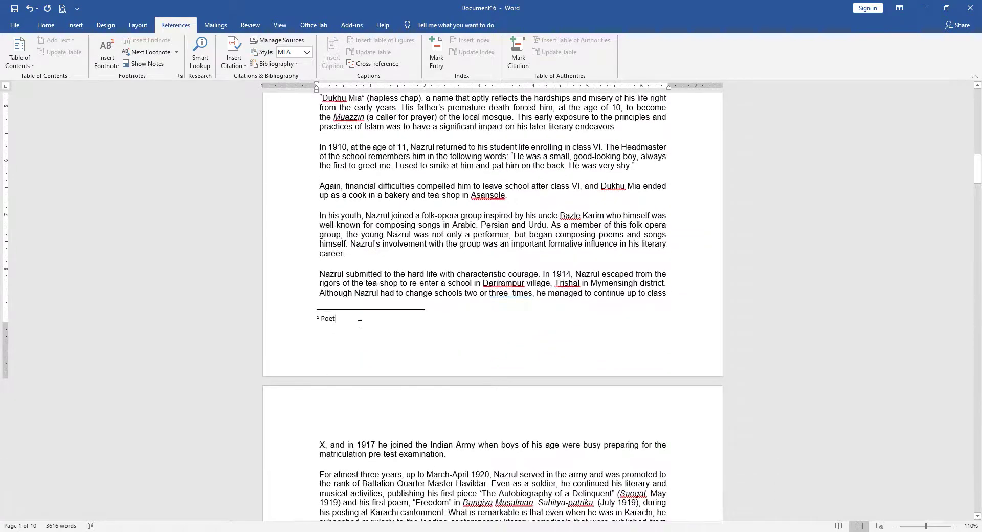
scroll(343, 324, up, 14)
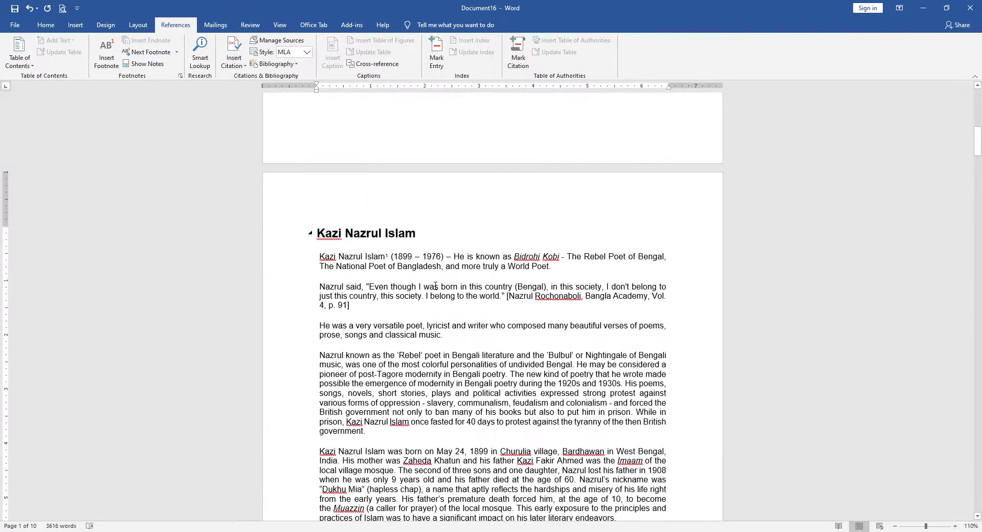
Step: Insert a footnote reading "Bisshaw" after the word "World" in the first paragraph and compare its mark with the note
click(530, 266)
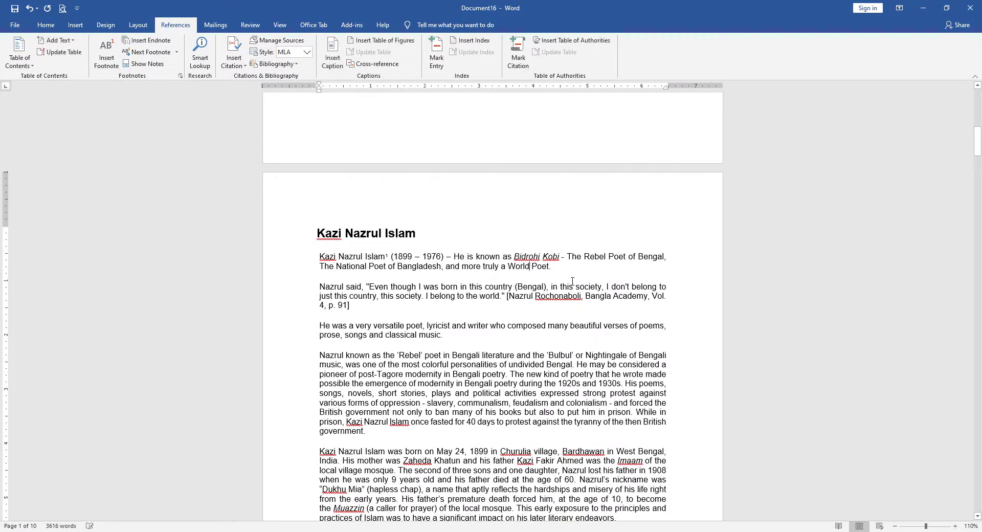
click(113, 58)
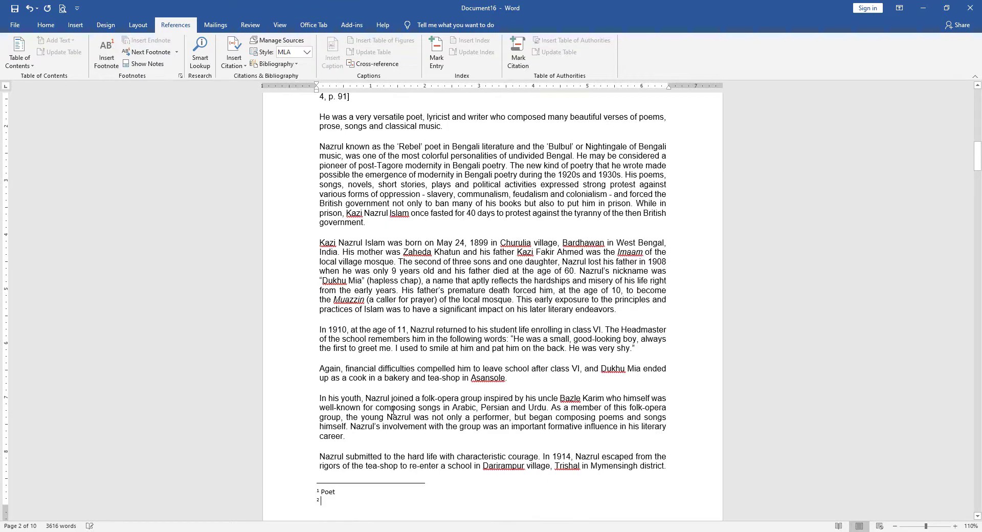
text(B)
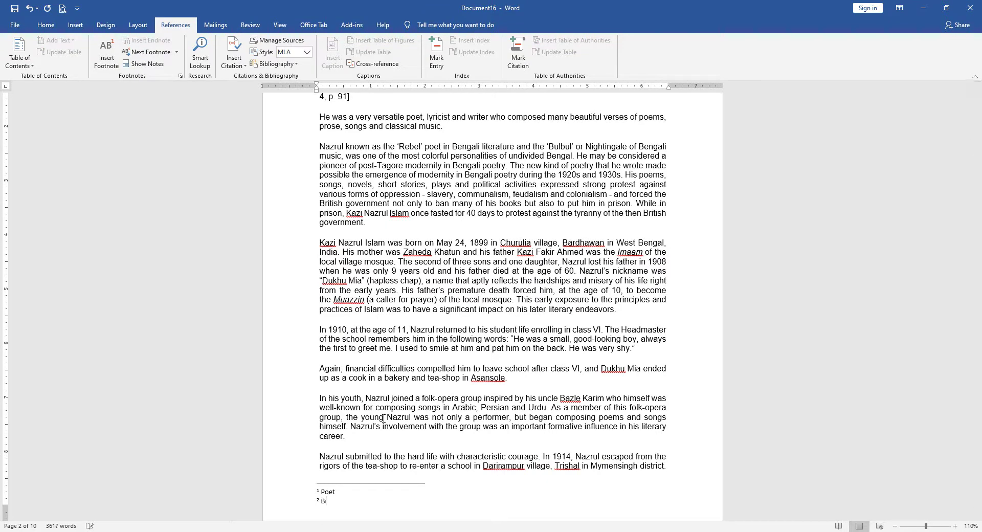
text(isshaw)
scroll(382, 418, up, 4)
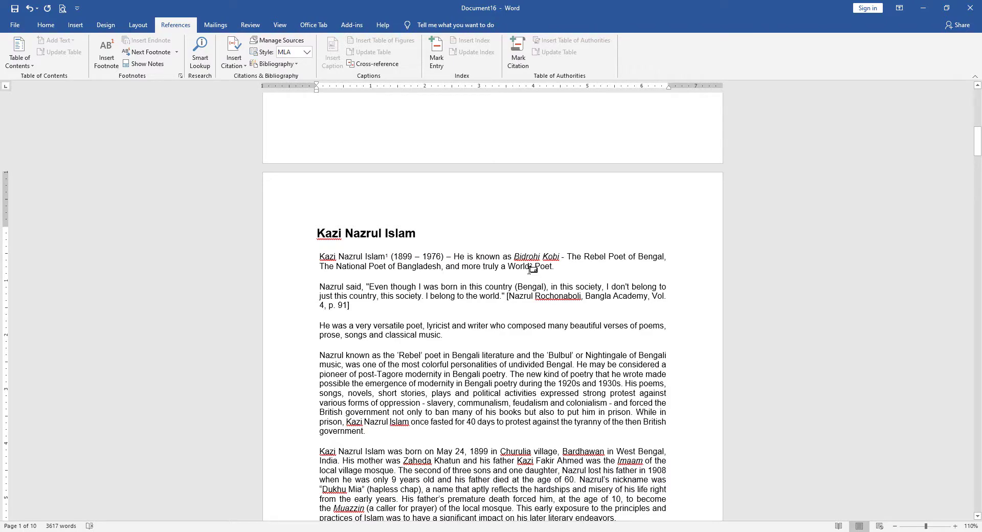
scroll(535, 272, down, 8)
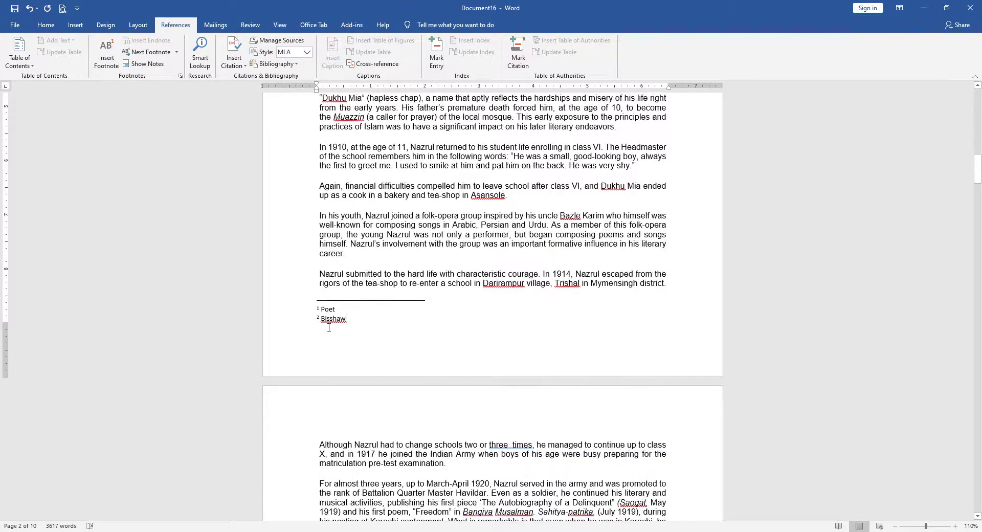
scroll(329, 328, up, 7)
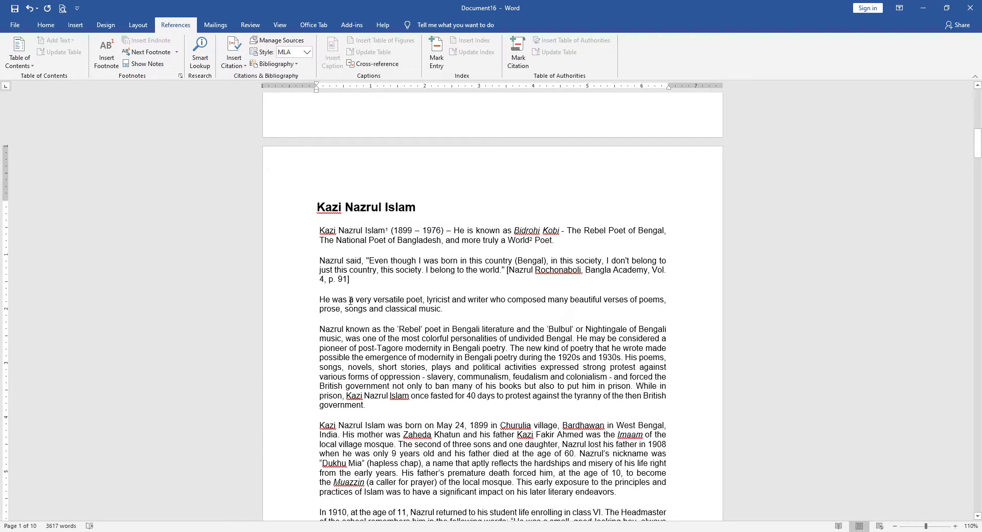
Step: Insert an endnote reading "ABC" after the word "versatile" in the third paragraph
click(402, 300)
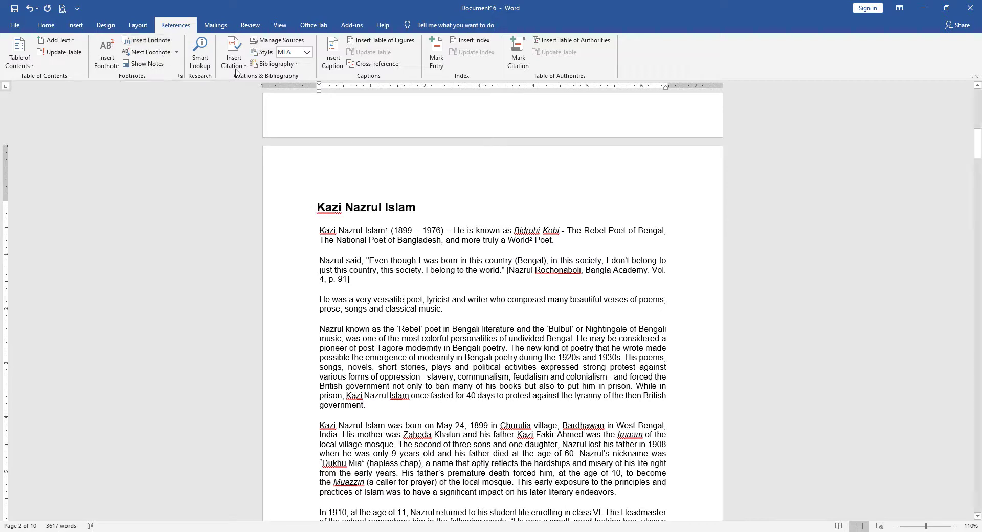
click(145, 41)
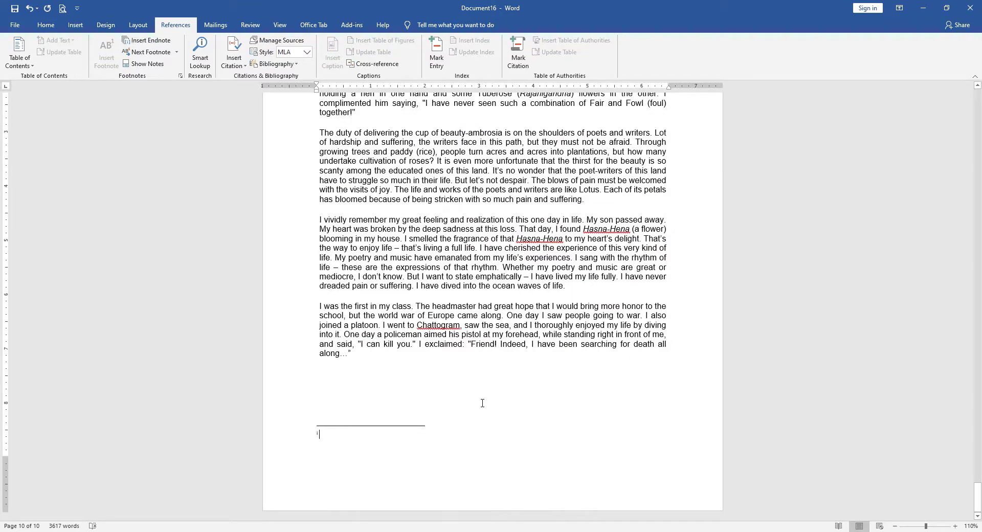
text(ABC)
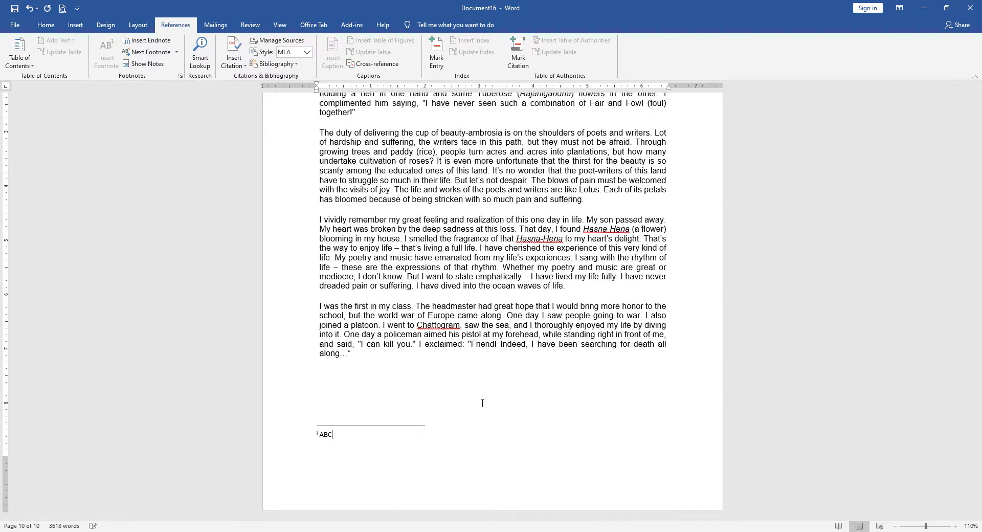
Step: Insert an endnote reading "DEC" after "Kazi Nazrul Islam" in the fourth paragraph on page 2
drag(976, 498, 977, 134)
scroll(496, 386, up, 9)
scroll(493, 393, down, 6)
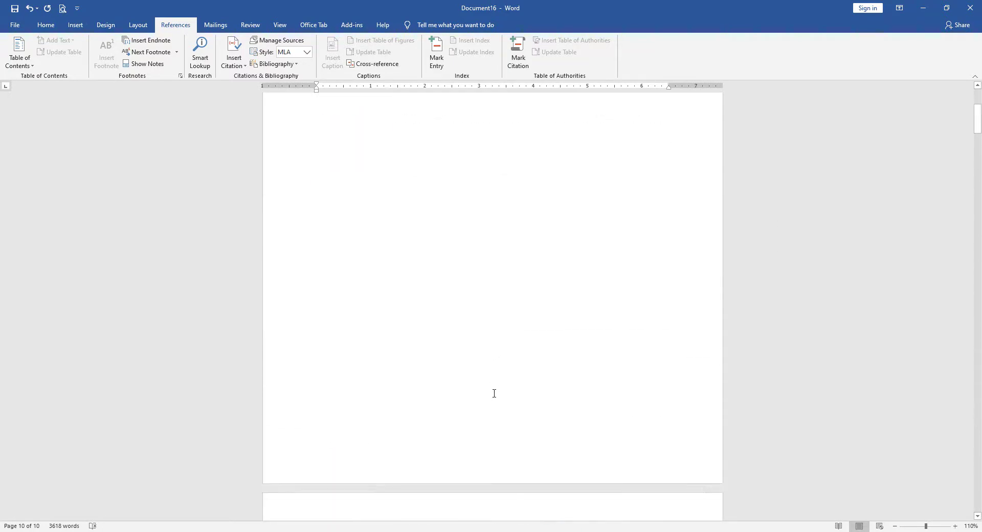
scroll(494, 393, down, 5)
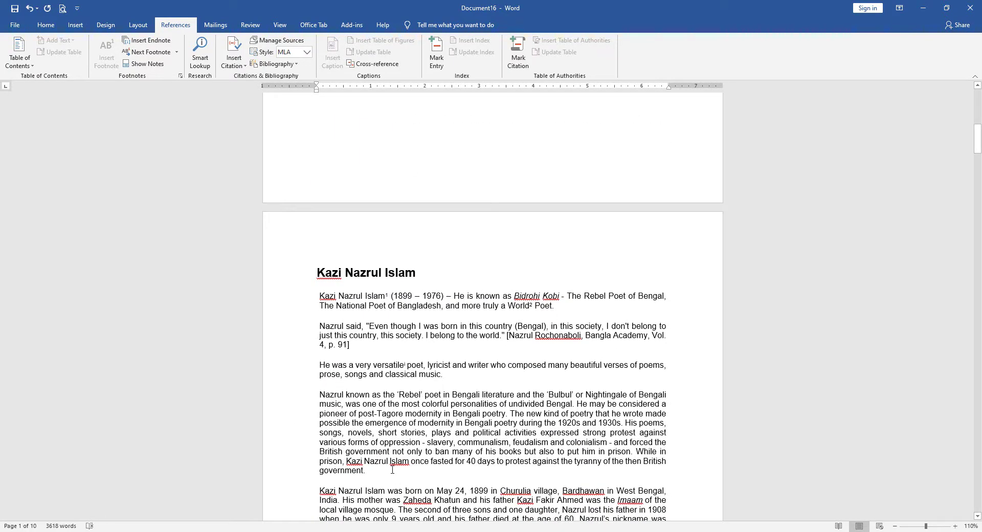
click(409, 462)
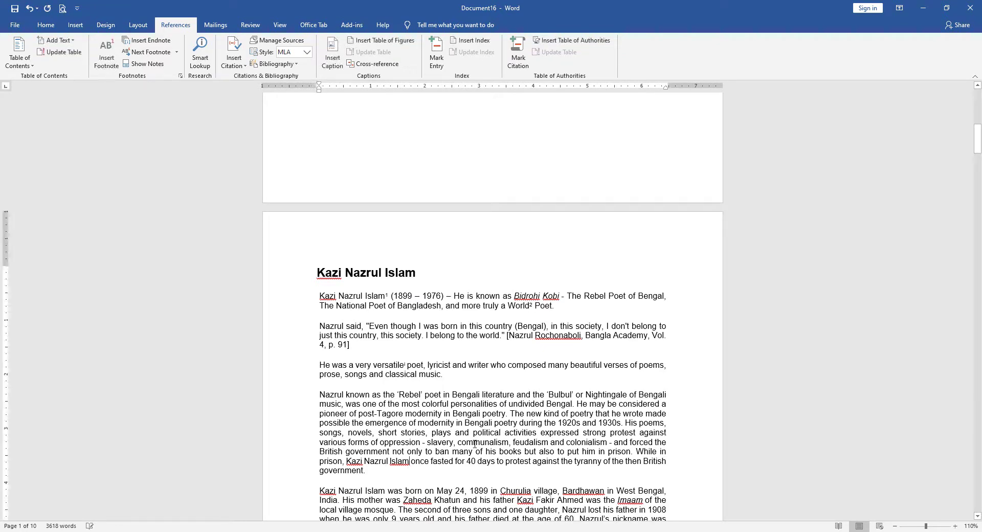
click(145, 42)
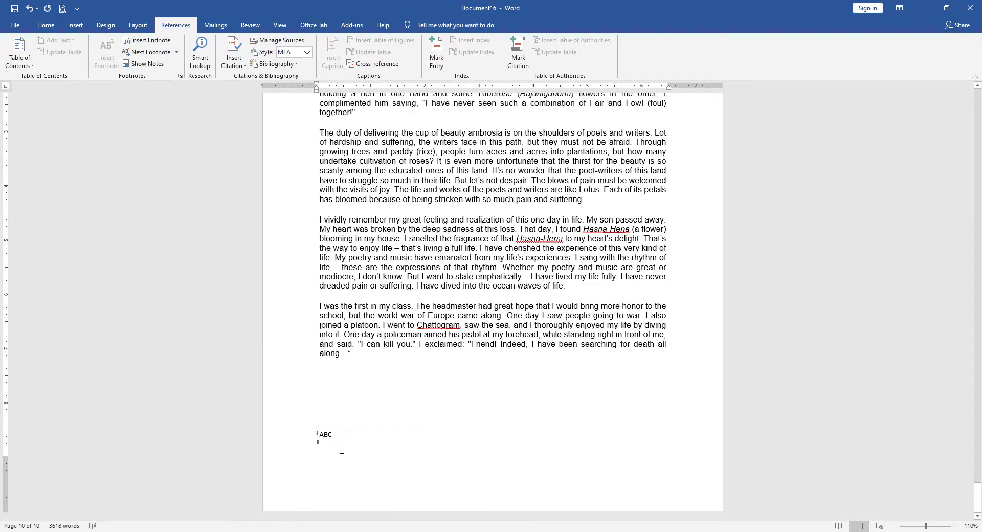
text(DEF)
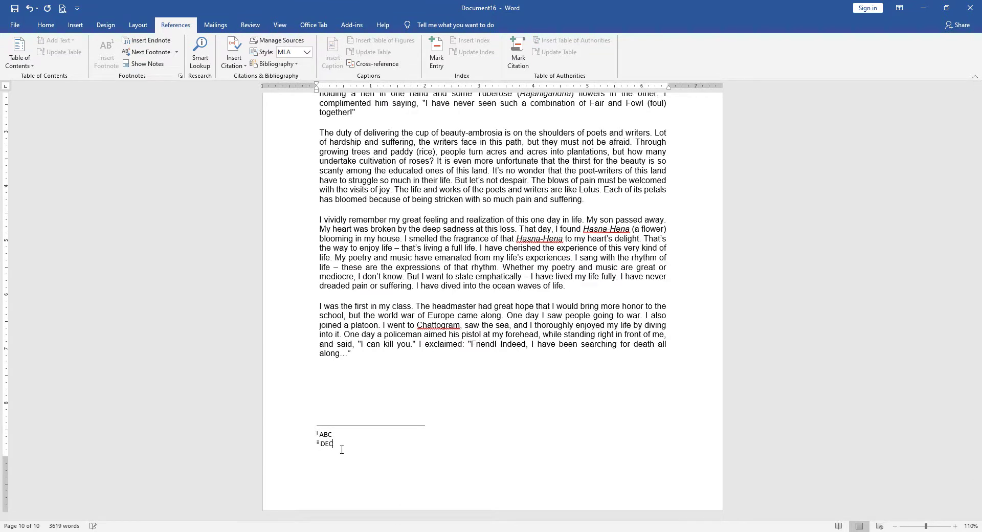
Step: Check the second endnote's reference mark on page 2 and place the cursor at the start of the first paragraph
scroll(339, 286, up, 6)
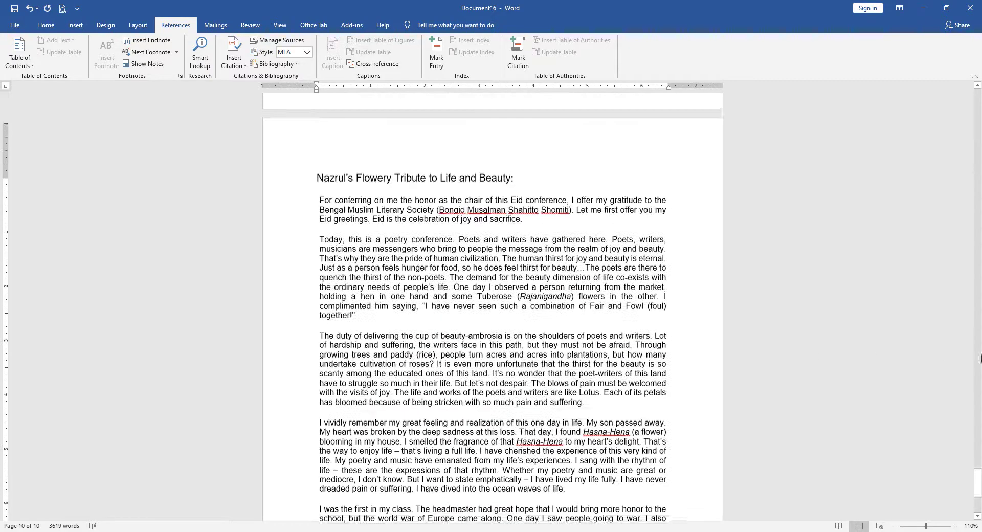
drag(977, 490, 969, 113)
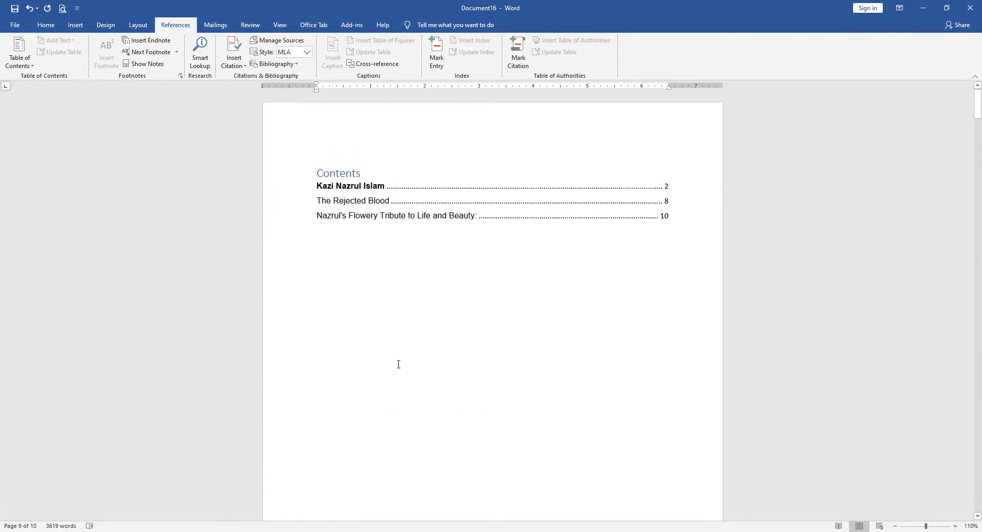
scroll(494, 295, down, 10)
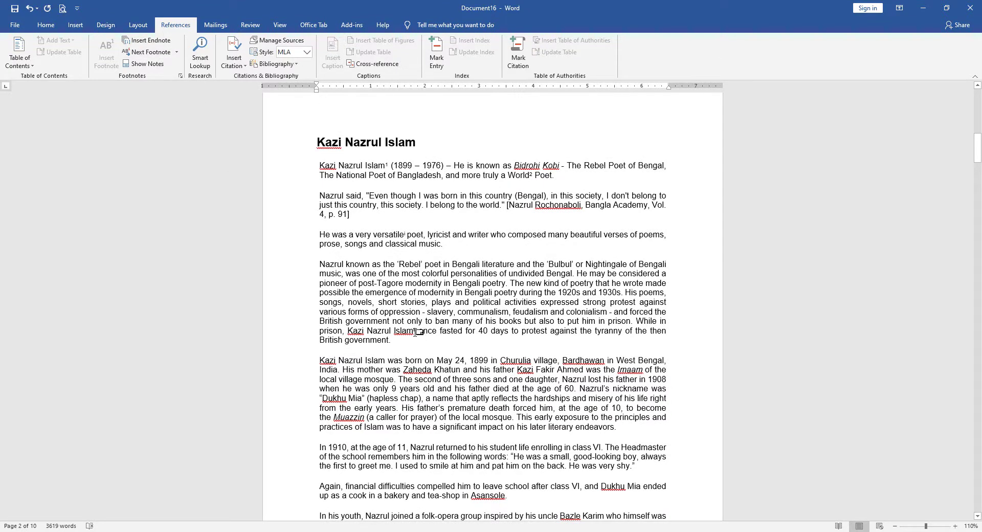
mouse_move(415, 330)
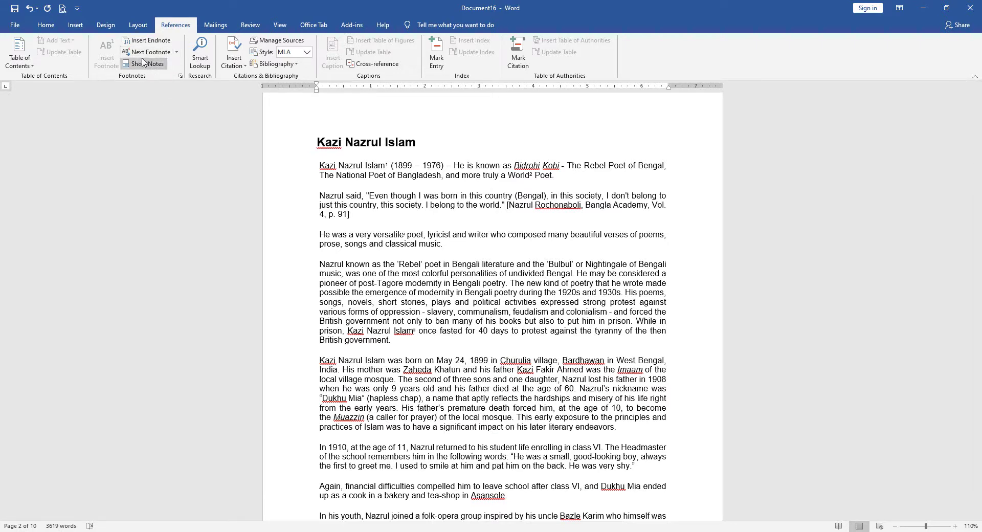
click(313, 158)
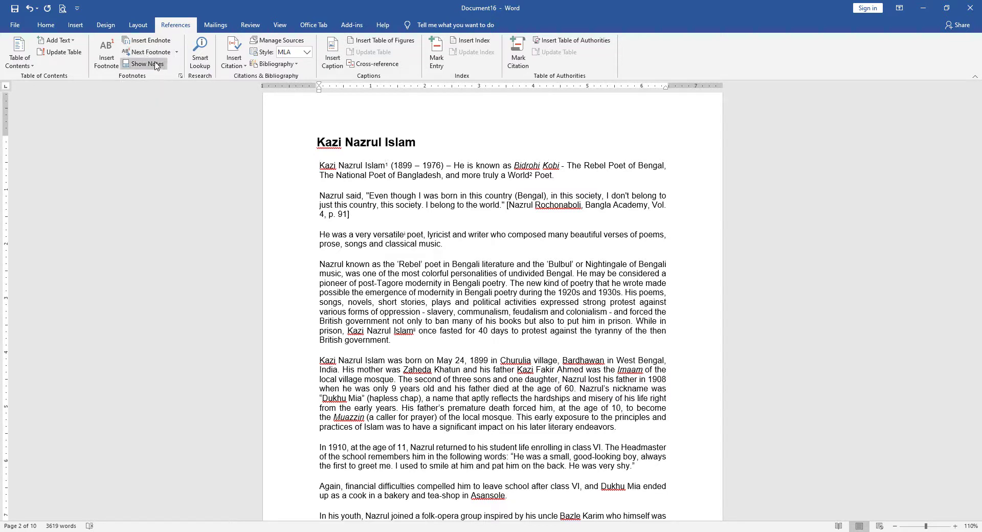
Step: Jump forward through the footnote marks in the first paragraph and go back to the previous footnote
click(149, 56)
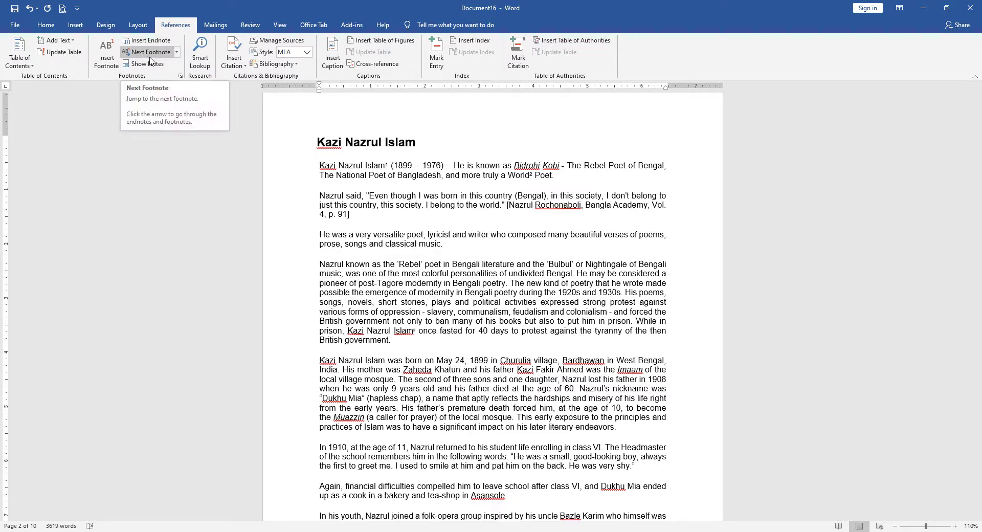
click(149, 58)
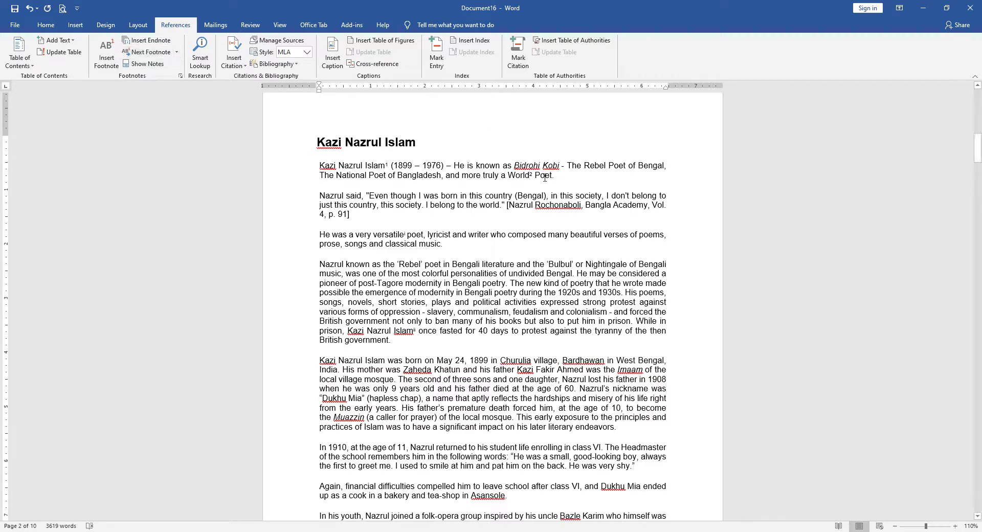
click(176, 52)
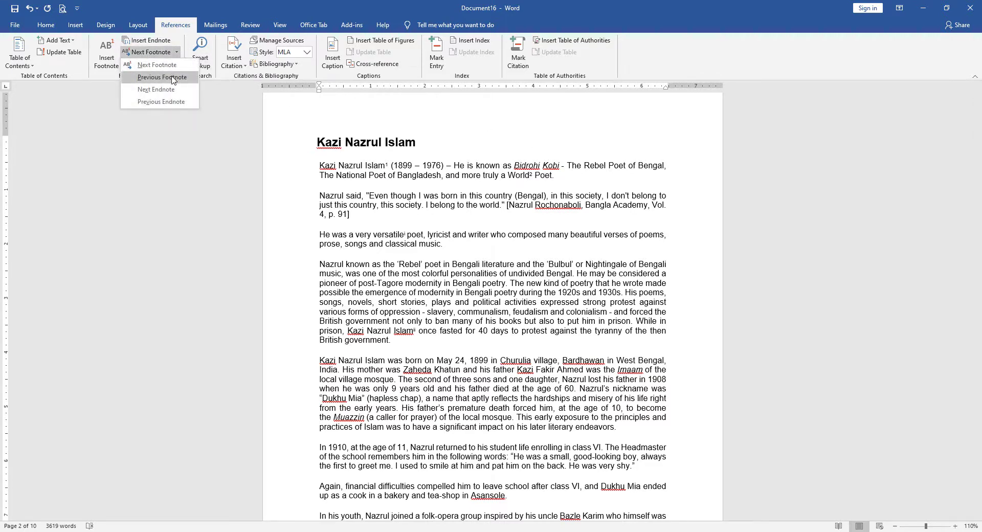
click(173, 78)
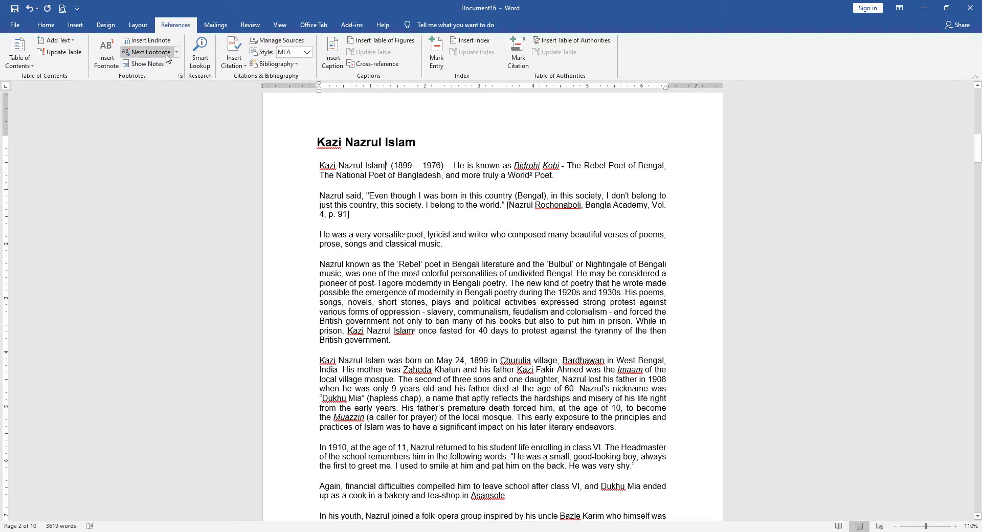
Step: Navigate between the endnote marks on page 2 using Next Endnote and Previous Endnote
click(176, 52)
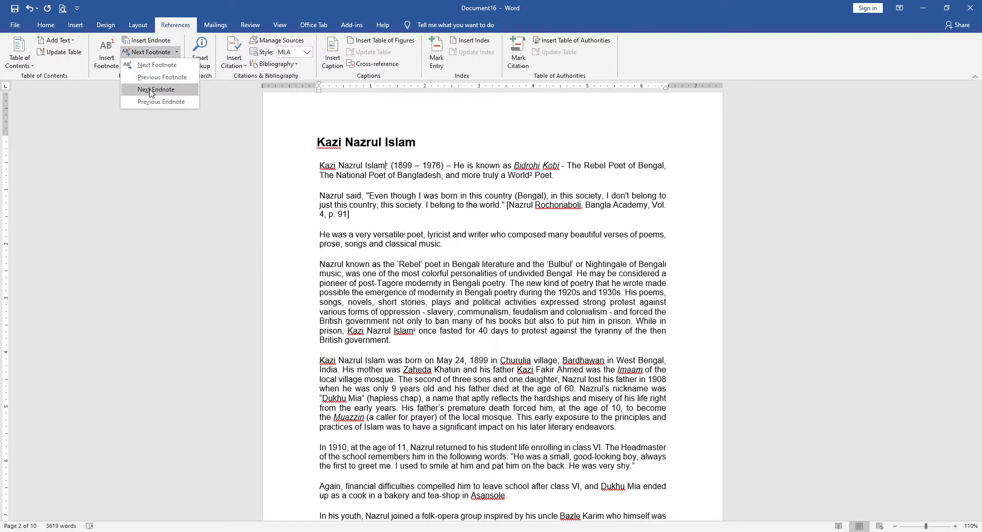
click(151, 90)
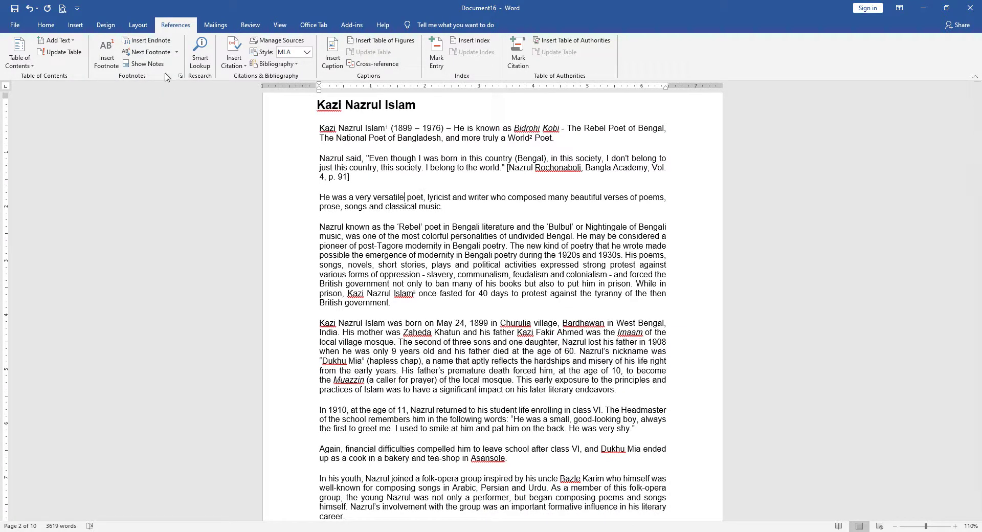
click(176, 53)
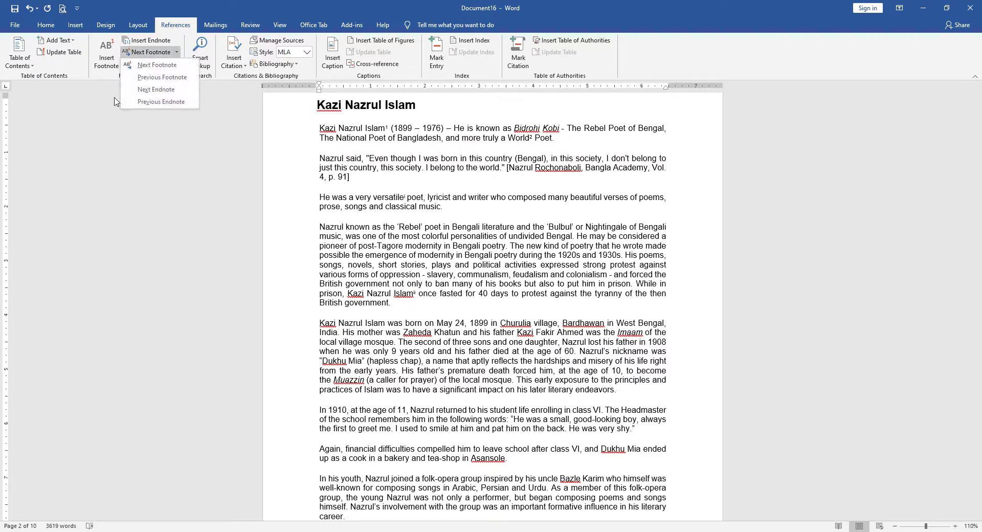
click(172, 104)
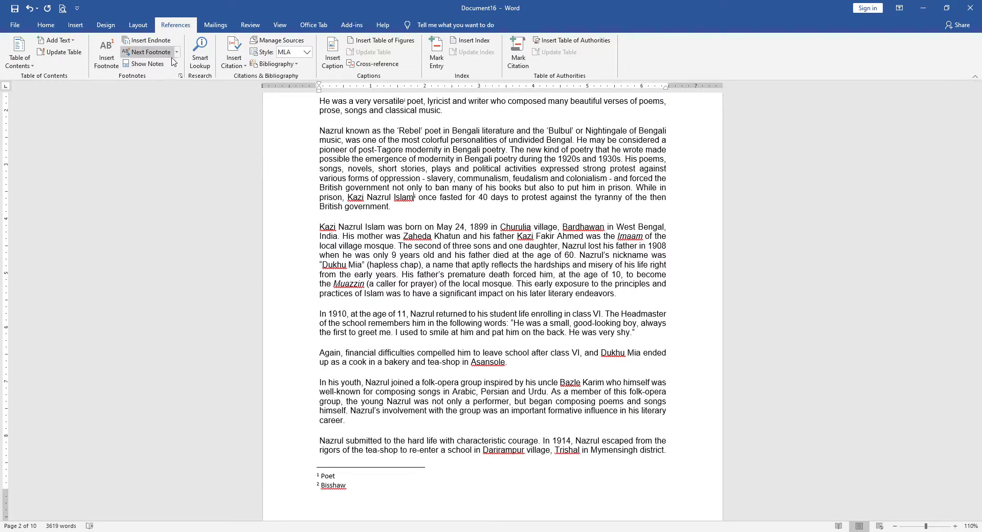
Step: Show the document's notes in the footnote area of page 2
click(143, 69)
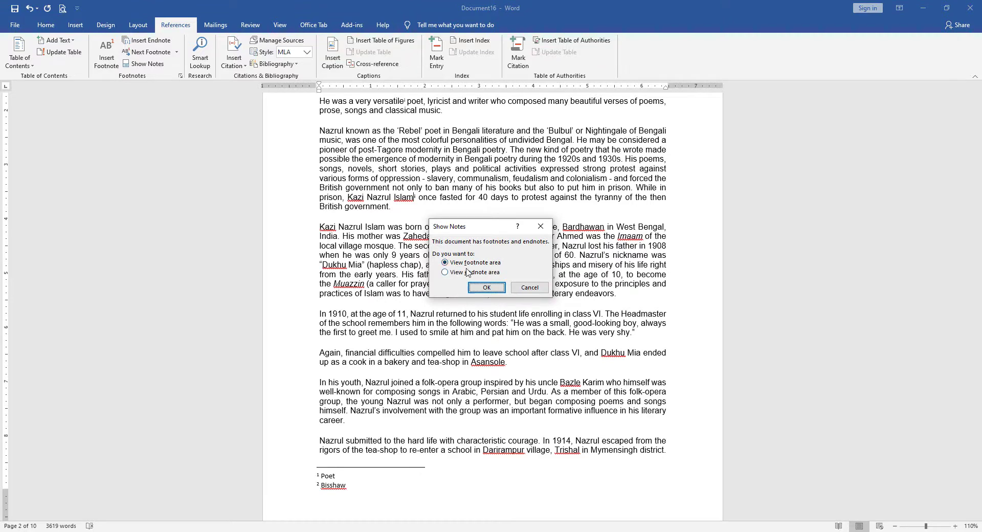
click(484, 288)
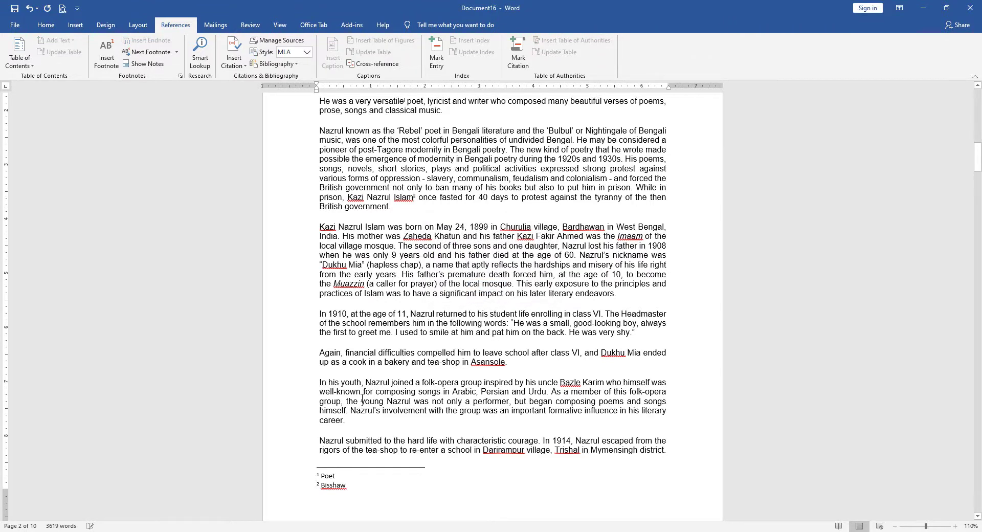
scroll(362, 397, down, 8)
Step: Show the document's notes in the endnote area and view the text above them
click(143, 64)
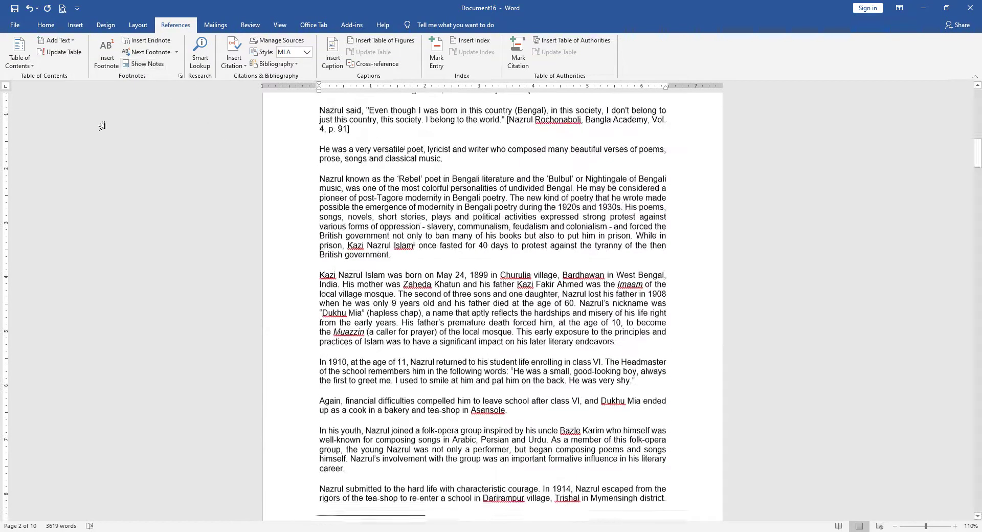
click(144, 63)
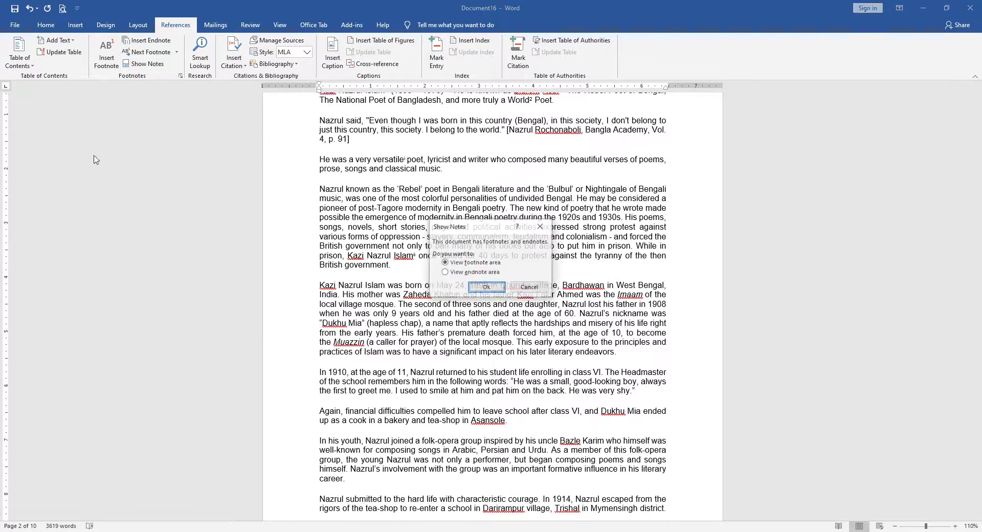
click(445, 272)
click(486, 287)
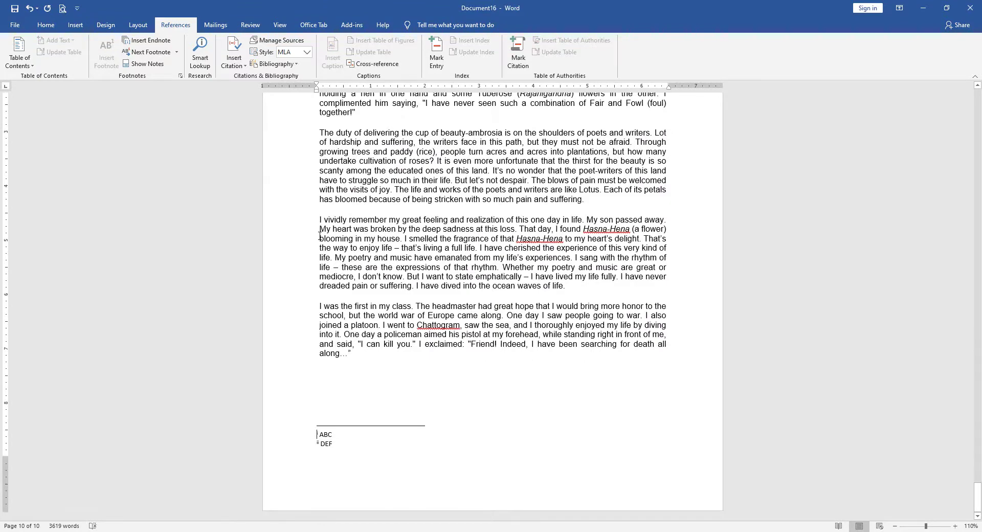
scroll(388, 358, up, 3)
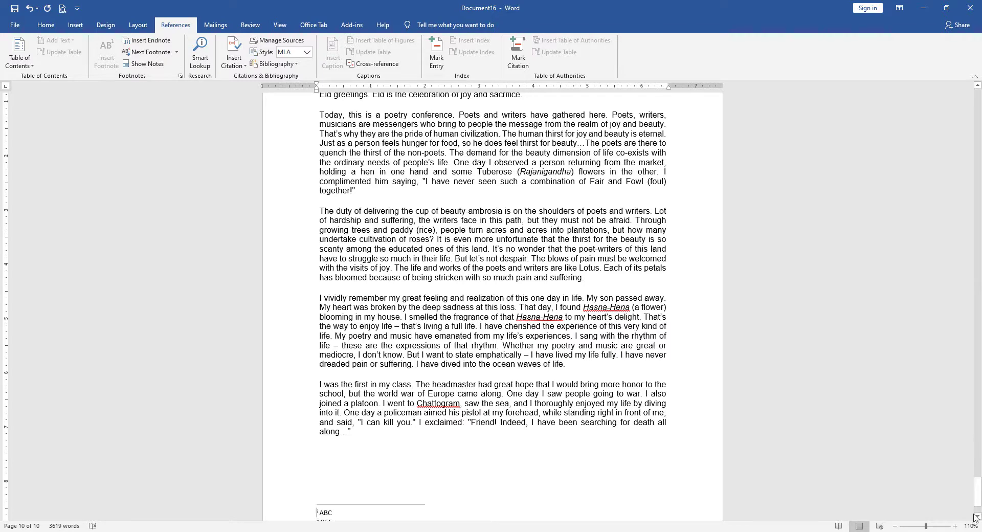
Step: Run Smart Lookup on "Kazi Nazrul Islam" in page 2's first paragraph and open the full quick insights entry
drag(977, 492, 861, 153)
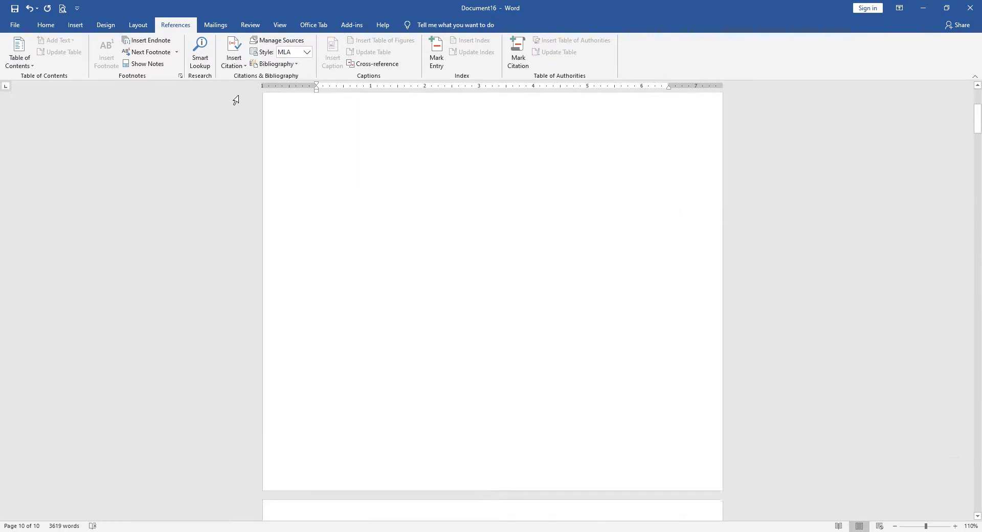
scroll(244, 219, down, 5)
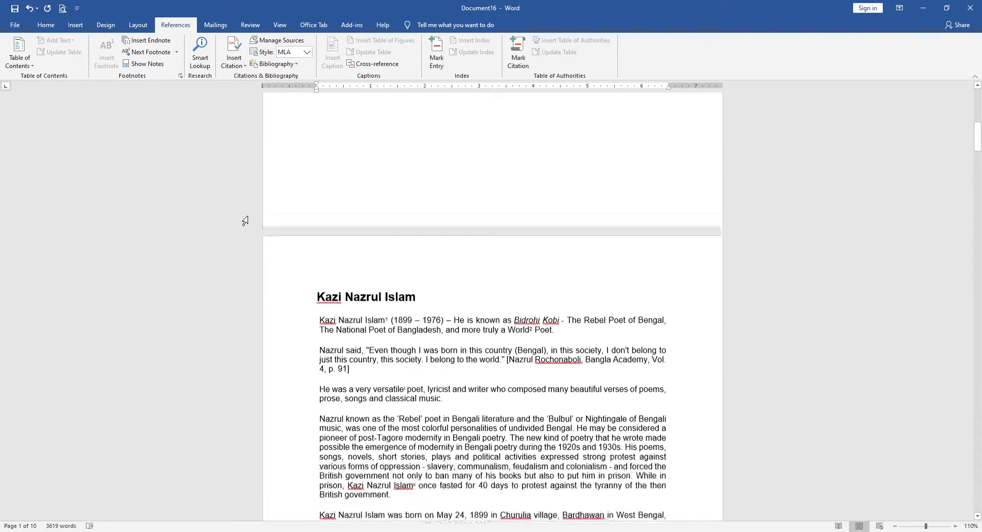
scroll(350, 214, down, 2)
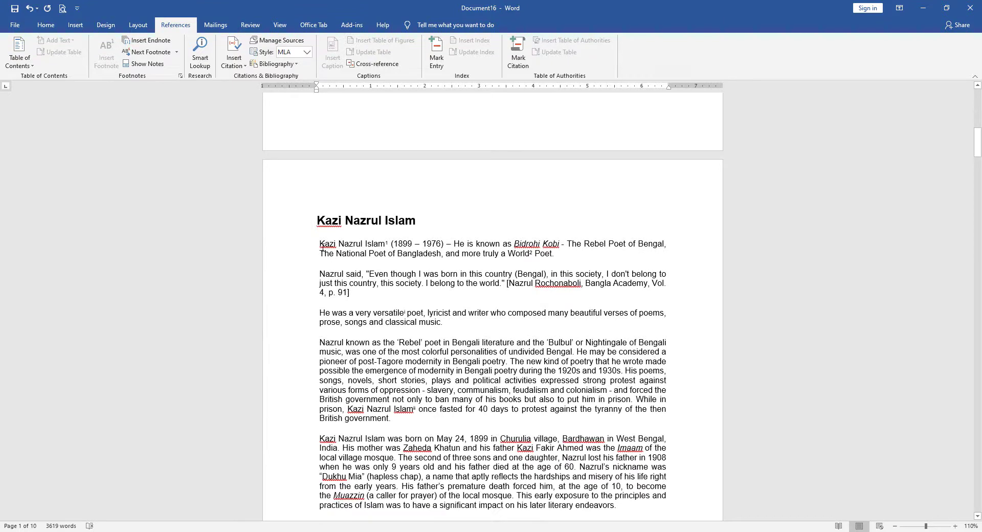
drag(319, 244, 385, 244)
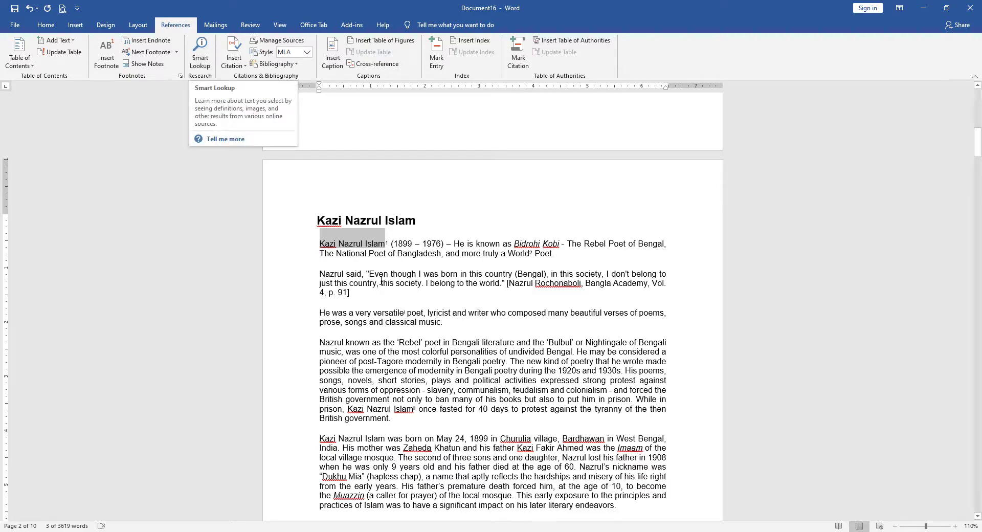
click(346, 242)
drag(318, 244, 385, 243)
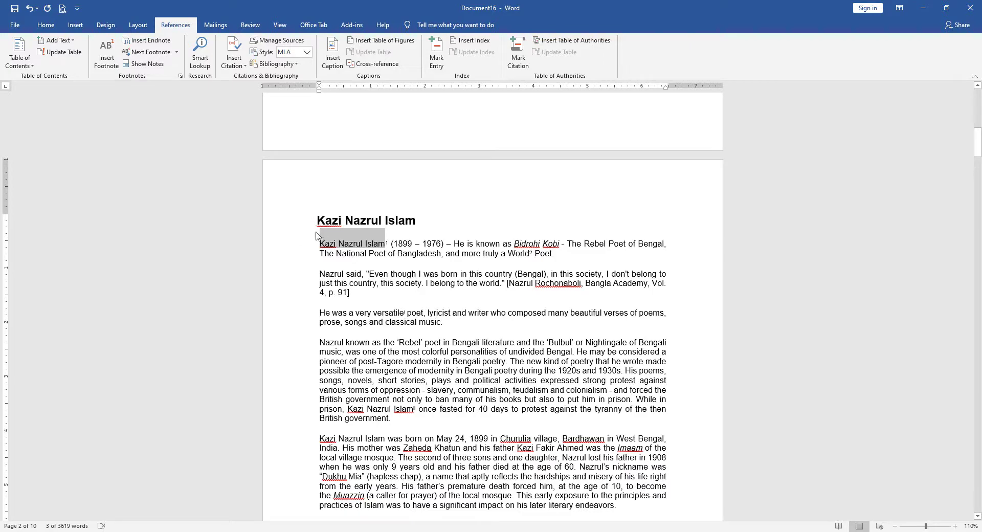
click(201, 52)
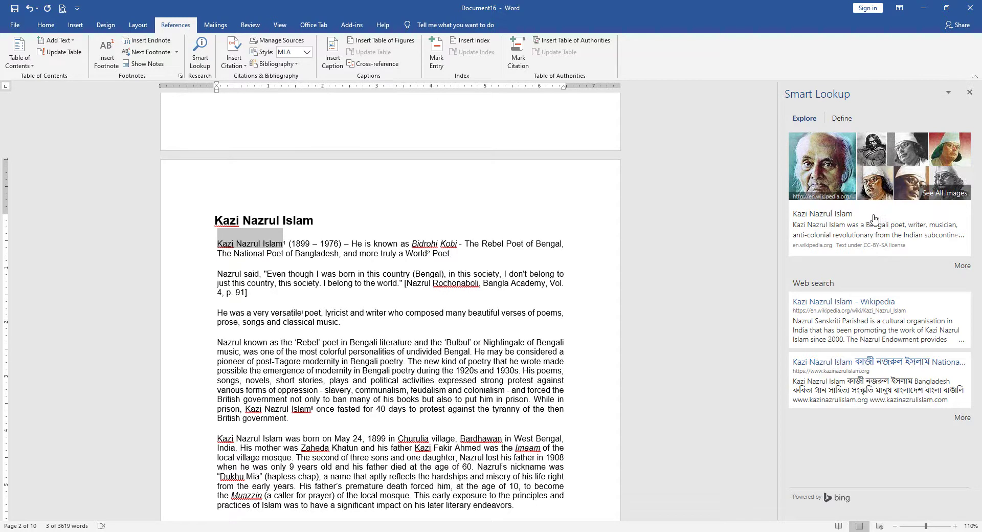
click(832, 232)
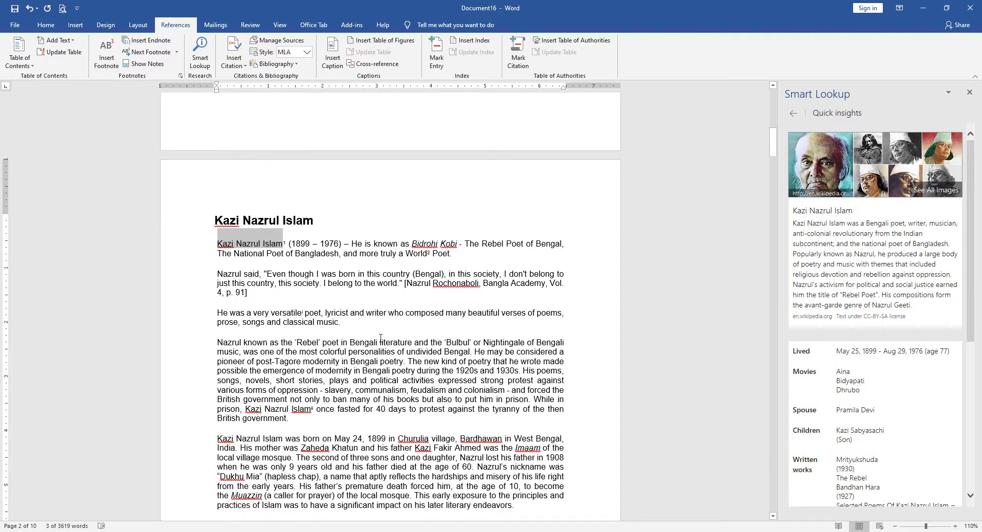
Step: Start a new citation source of type Book Section after "Bengali literature" in the fourth paragraph
click(411, 343)
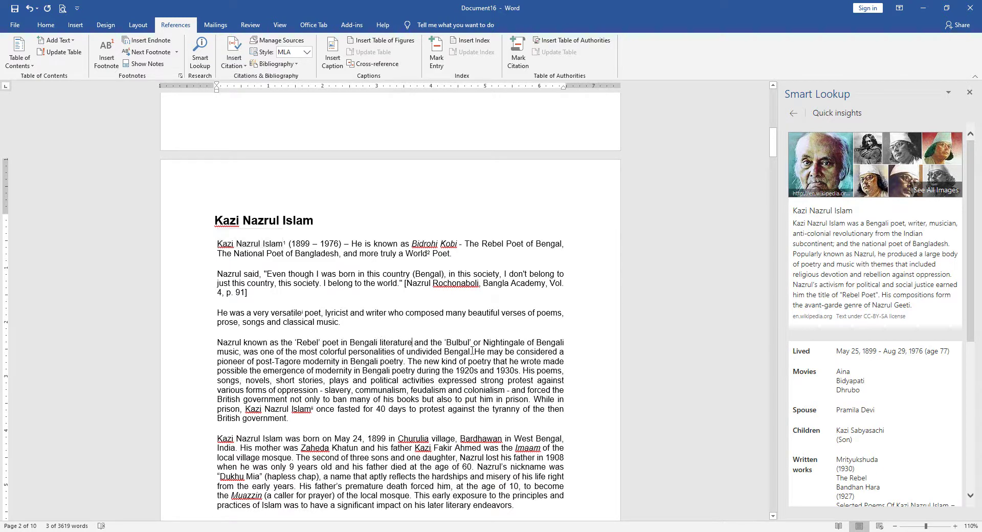
click(238, 60)
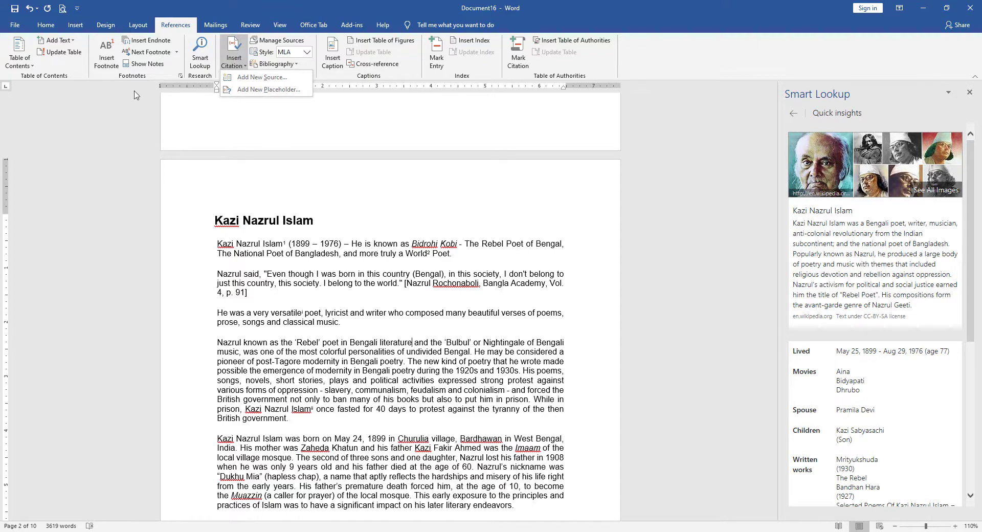
click(262, 77)
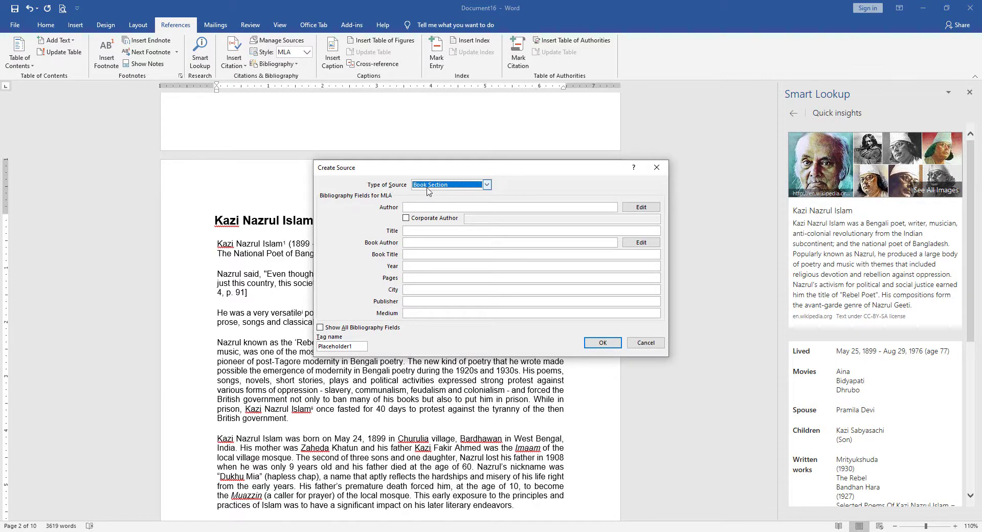
drag(421, 173, 470, 156)
click(474, 167)
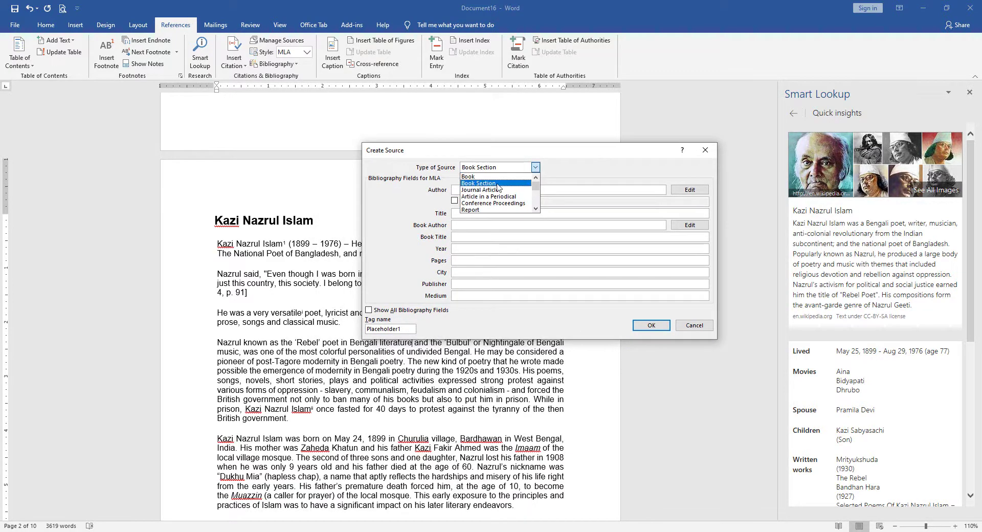
click(483, 184)
click(479, 190)
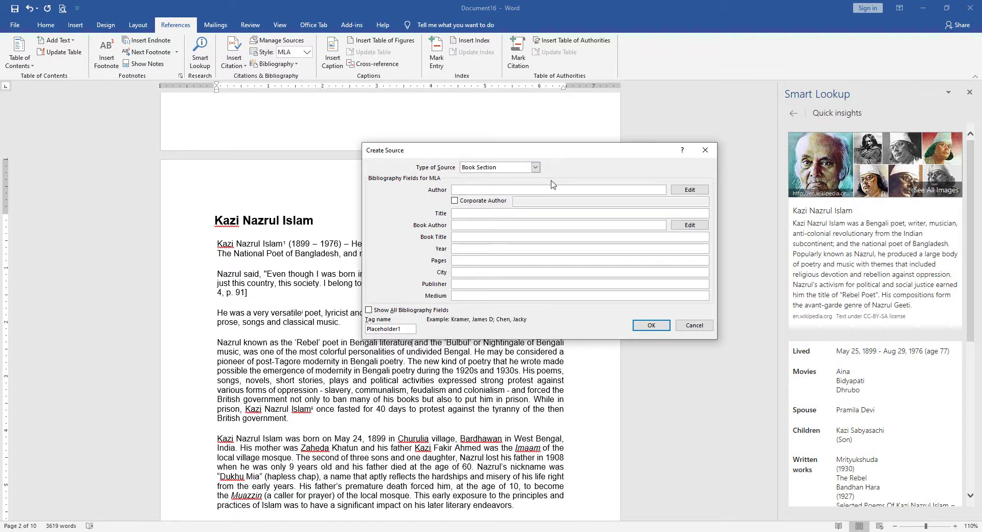
Step: Fill in the source's author and book author names, title "Bangla Academy", book title "Story", year 2020 and pages 40-45
text(Ab)
key(Tab)
key(Tab)
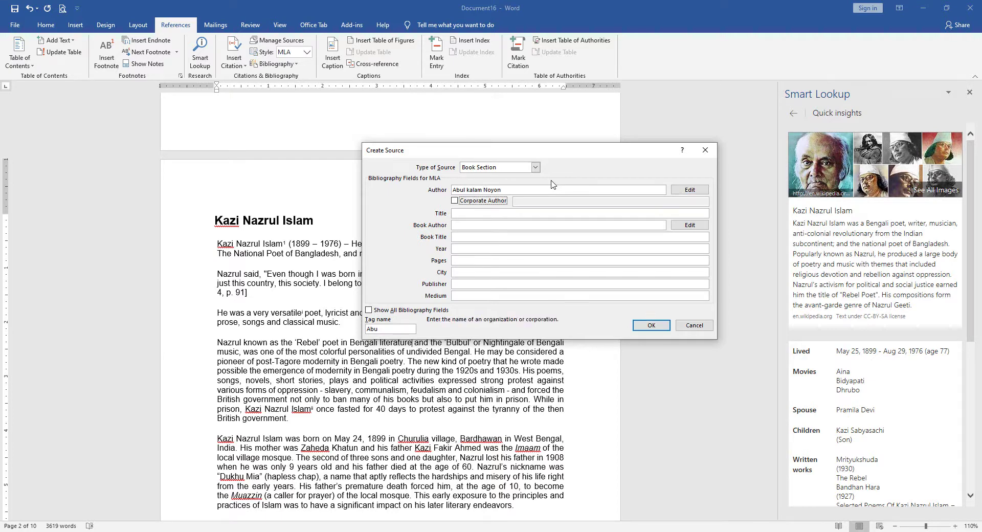
click(485, 213)
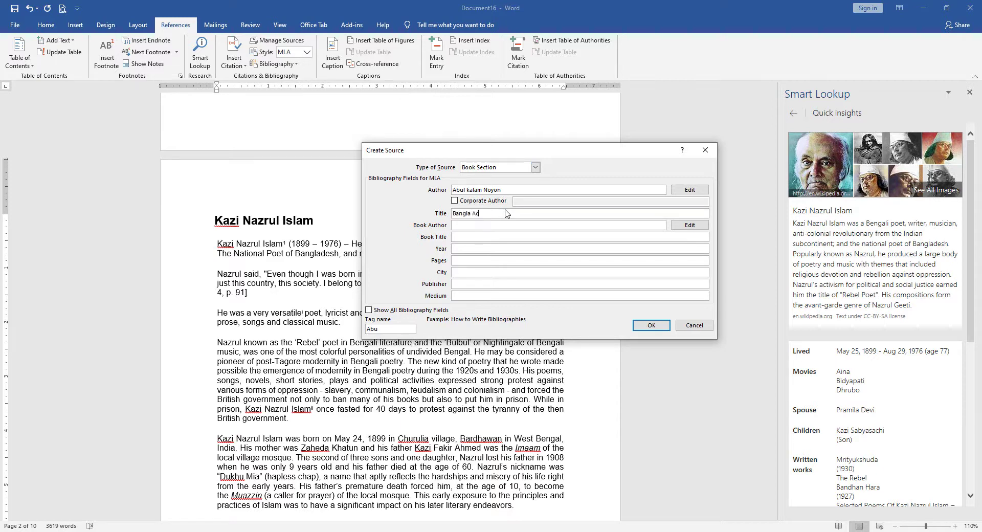
key(Tab)
key(Tab)
key(Tab)
key(Tab)
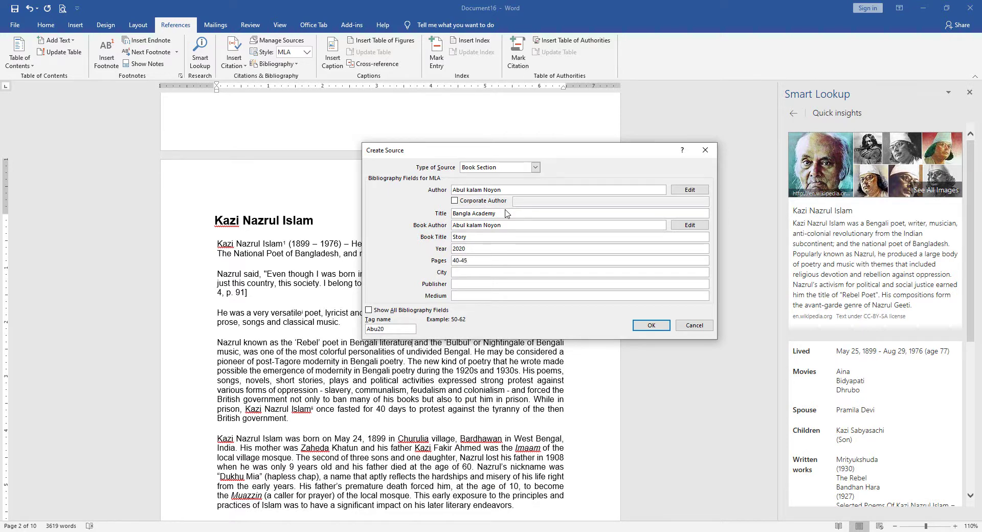
Step: Set the source's city to Dhaka, enter the AKAN publisher, and save the source to insert its citation
click(480, 271)
key(Tab)
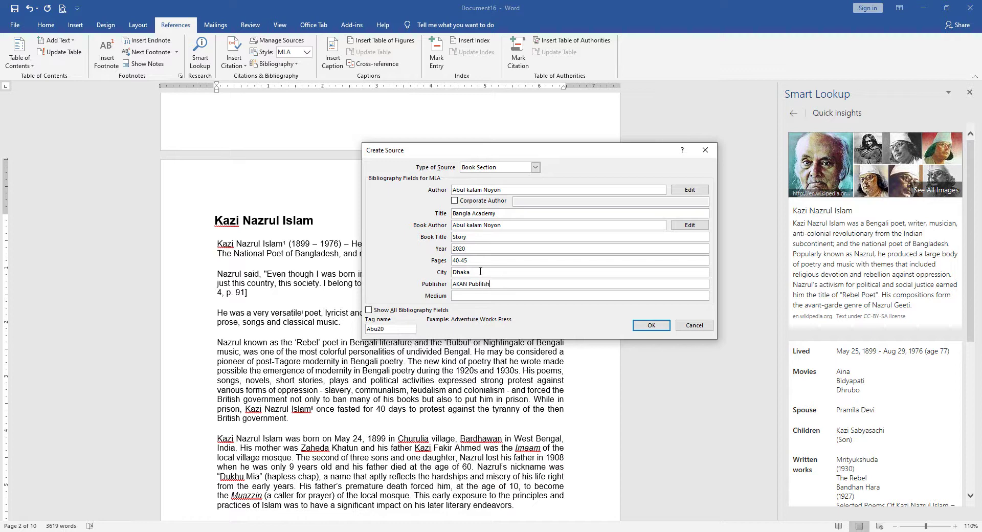
key(Tab)
click(651, 326)
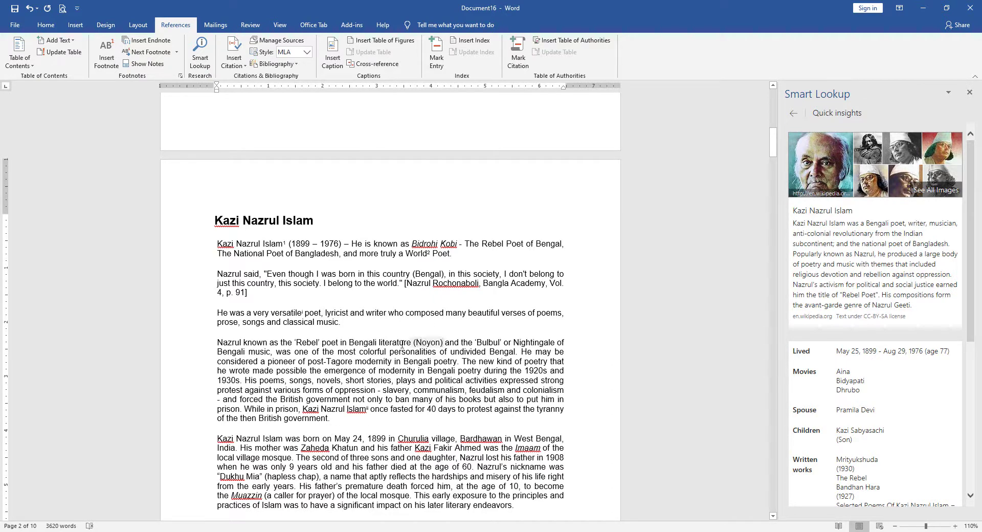
Step: Convert the citation after "literature" to static text and undo the conversion
click(439, 343)
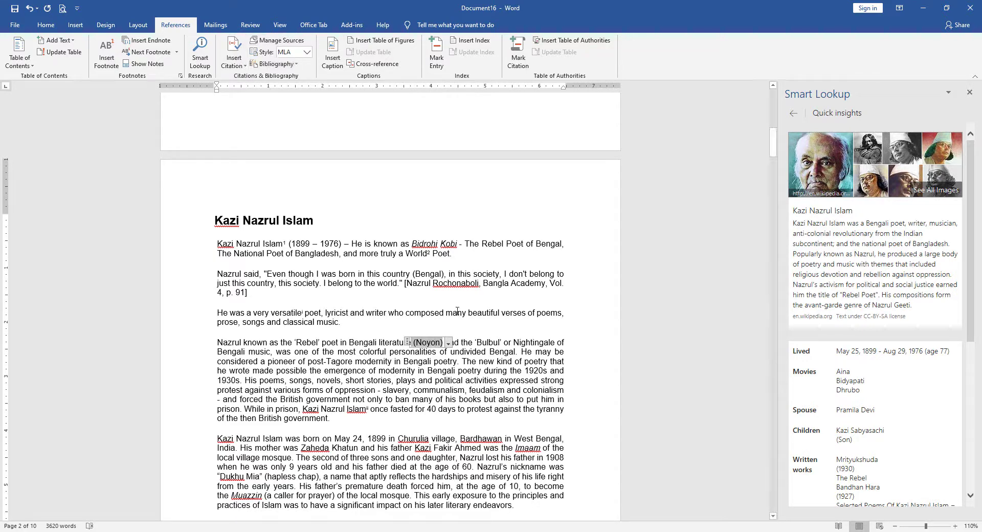
click(448, 343)
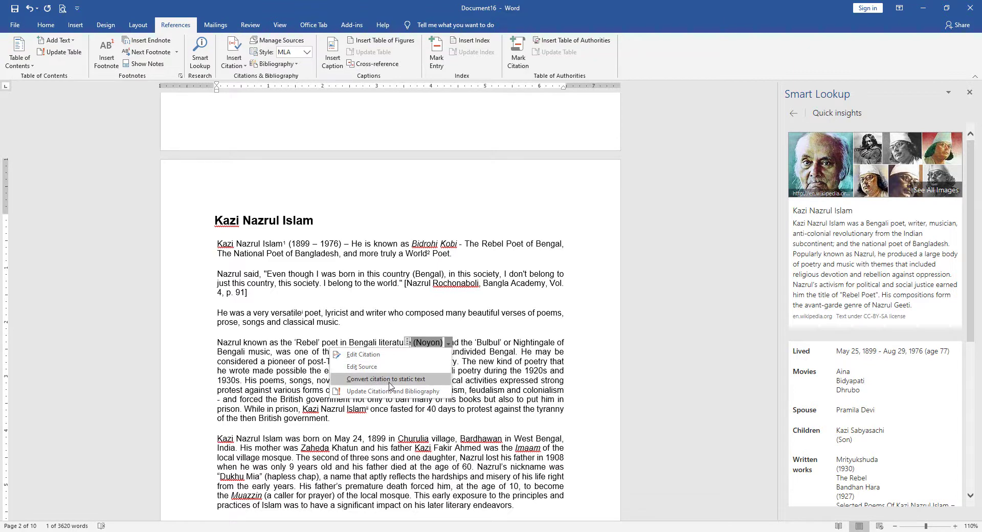
click(394, 378)
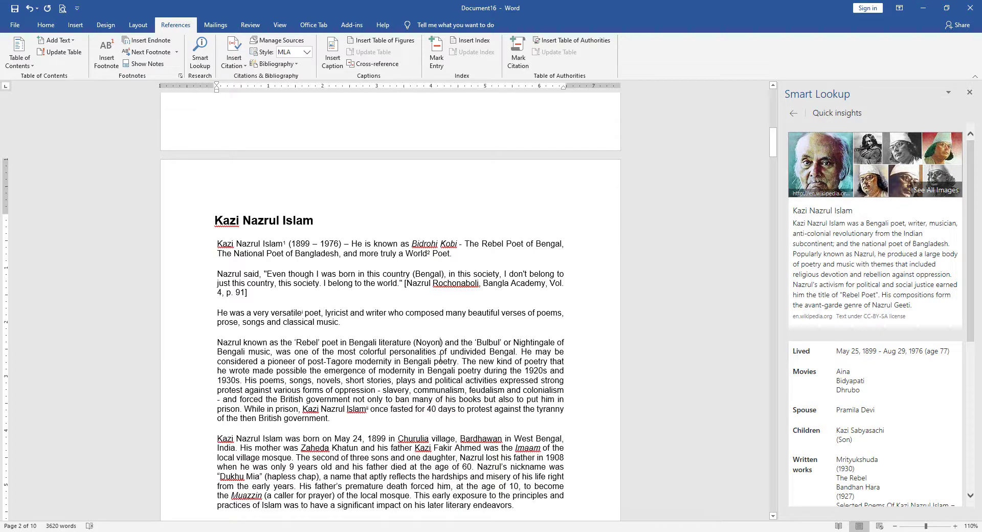
key(ctrl+z)
Step: Review the source details behind the citation after "Bengali literature" and close them without changes
click(448, 343)
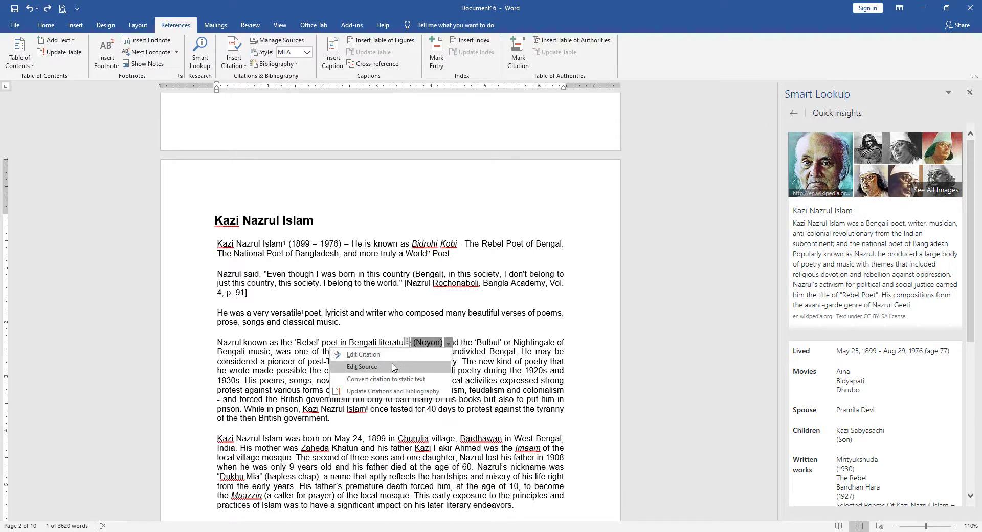
click(401, 367)
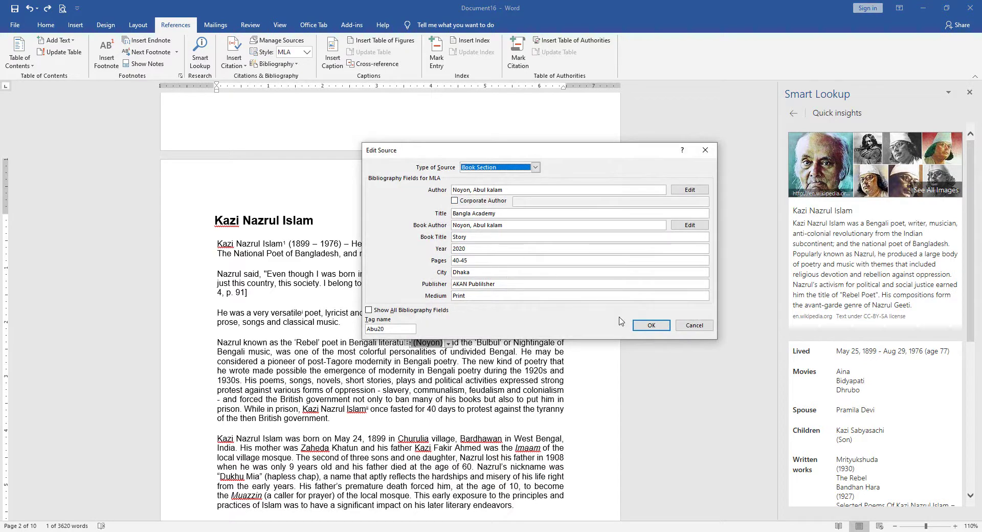
click(685, 327)
Step: Edit the citation after "Bengali literature" to suppress its author and year
click(454, 343)
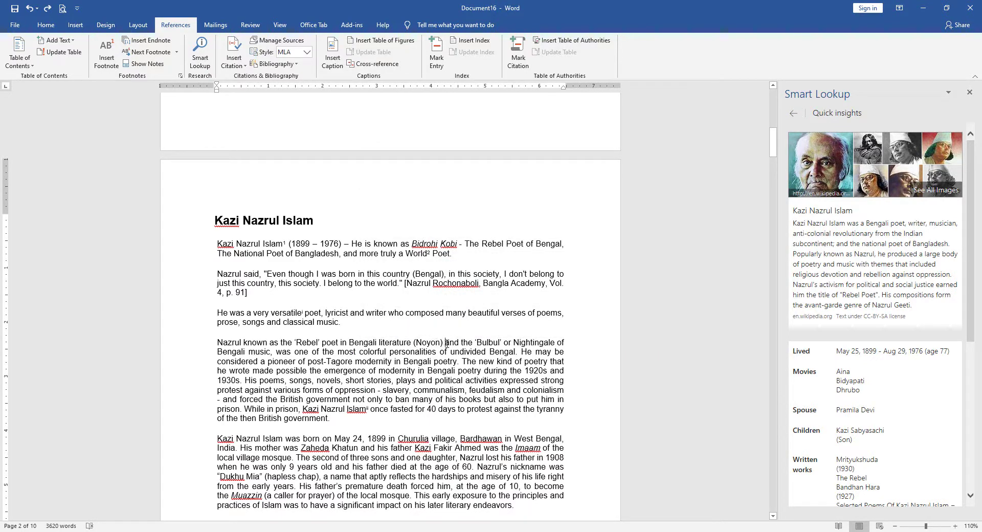
click(449, 343)
click(419, 355)
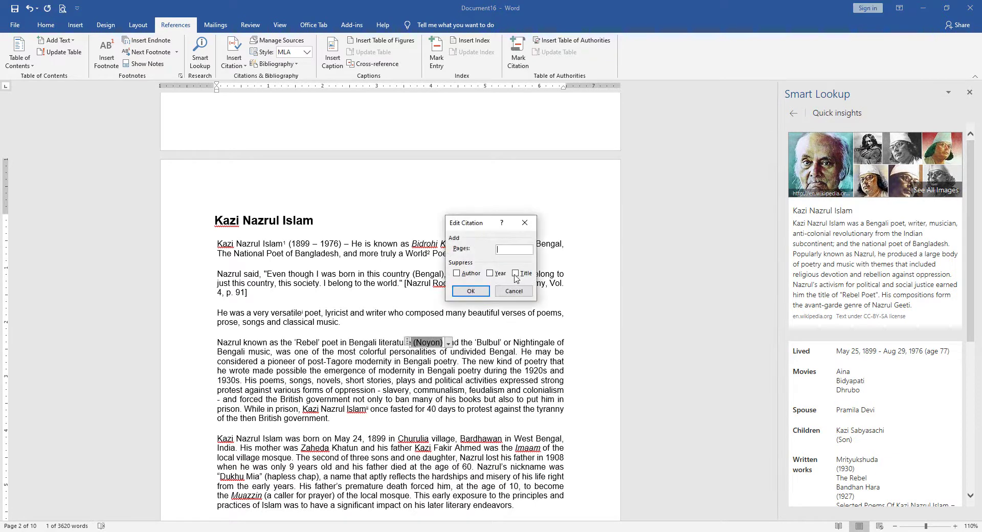
click(456, 273)
click(491, 273)
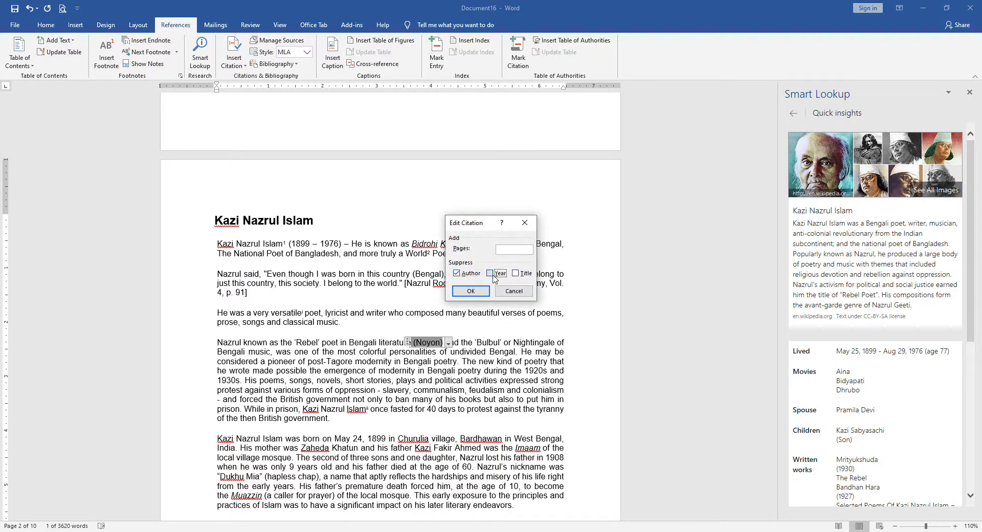
click(470, 291)
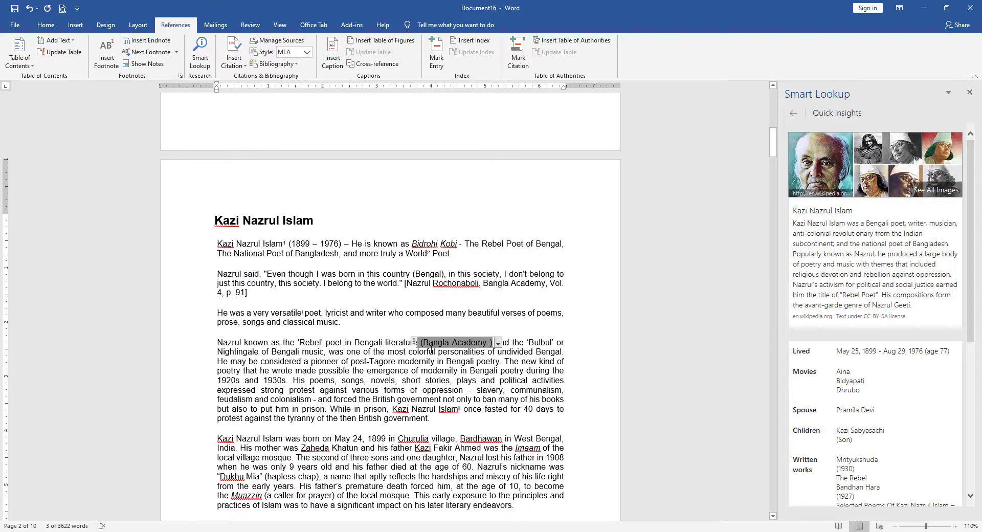
Step: Edit the citation again to stop suppressing the author and year
click(477, 356)
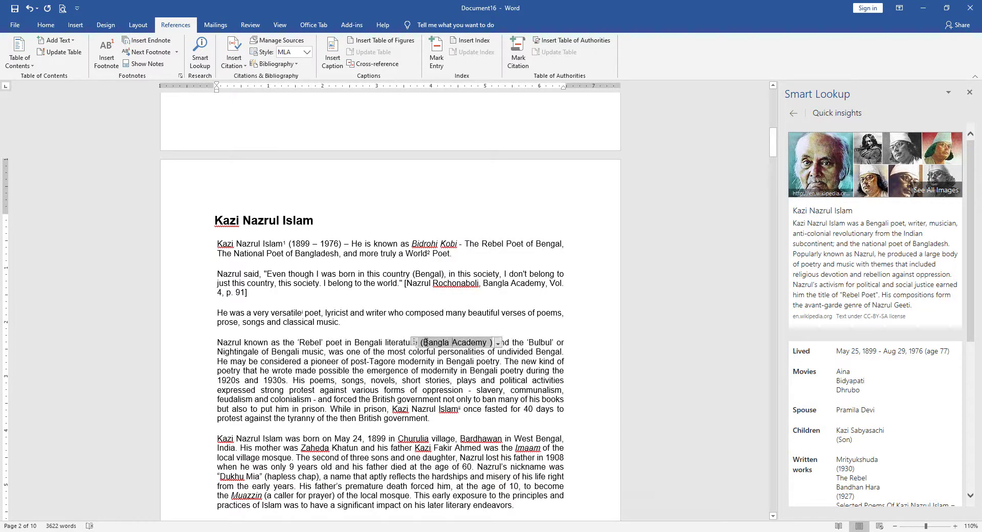
click(501, 360)
click(491, 341)
click(498, 343)
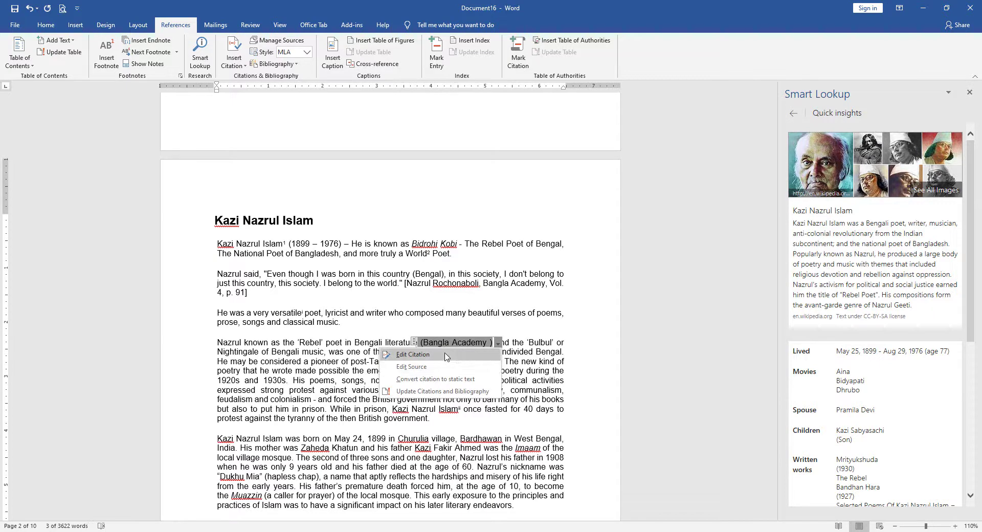
click(445, 357)
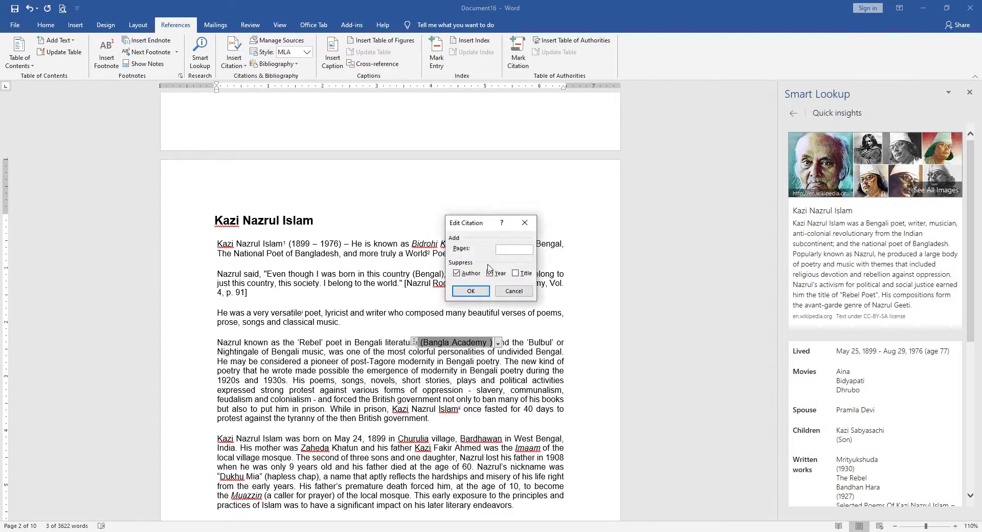
click(460, 276)
click(470, 291)
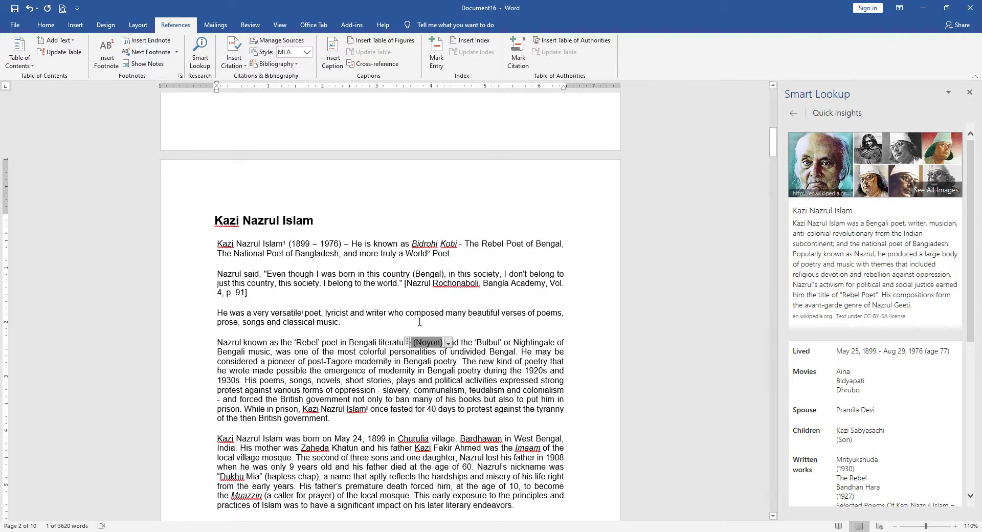
Step: Set the citation after "Bengali literature" to suppress only its title
click(448, 343)
click(432, 358)
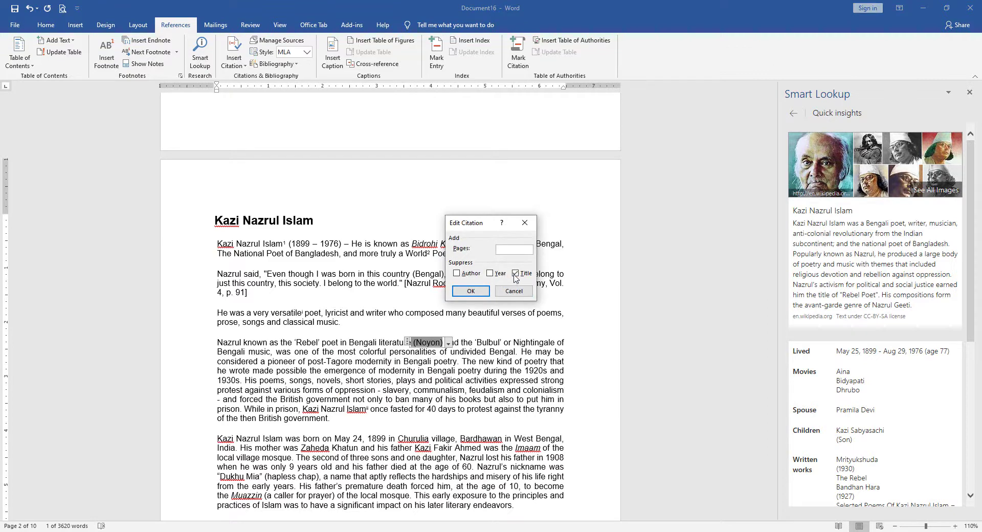
click(469, 291)
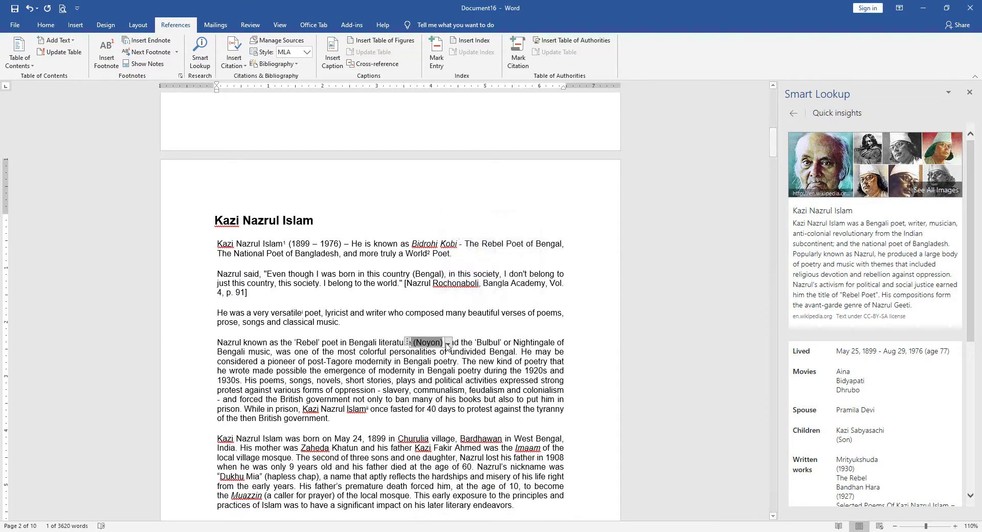
Step: Review both master list entries in the Source Manager and the "Bangla Academy" source's fields, and close without changes
scroll(447, 345, down, 15)
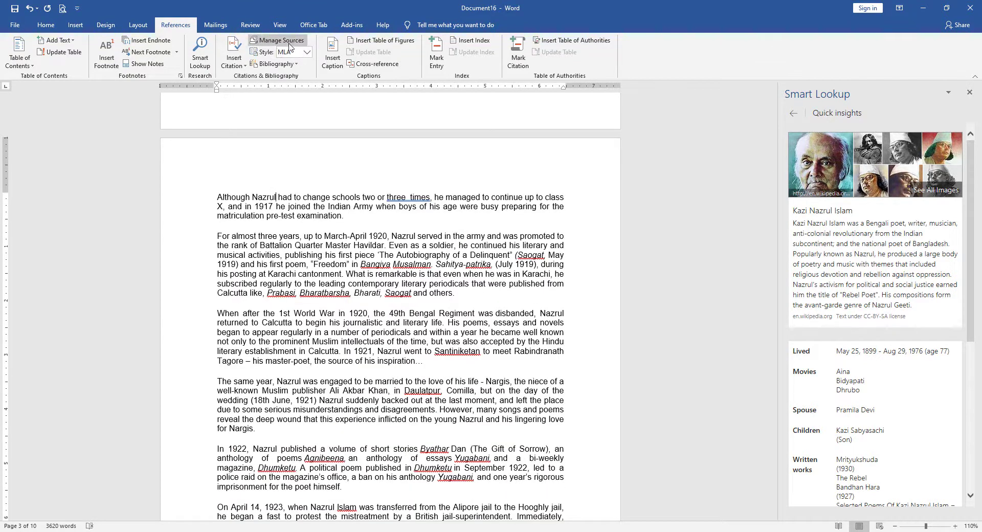
click(279, 40)
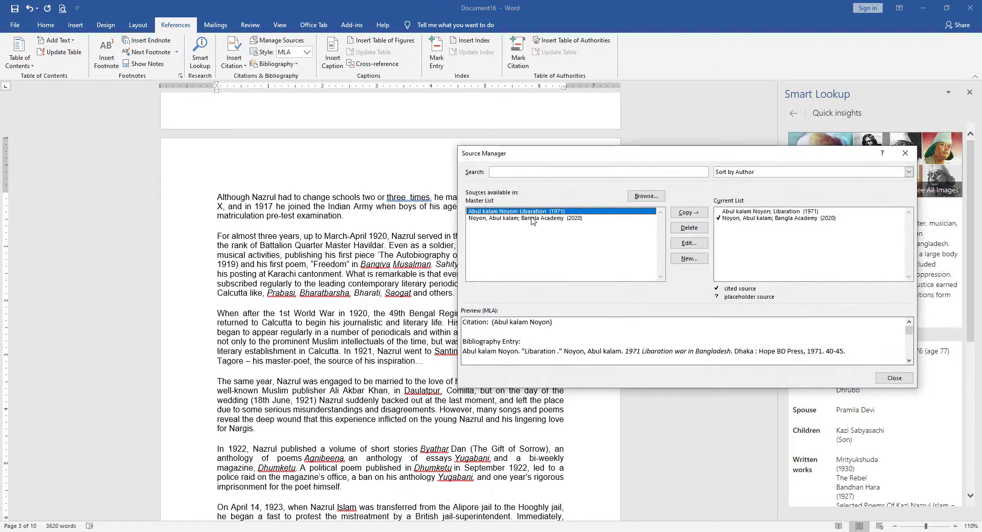
click(500, 218)
click(515, 212)
click(517, 218)
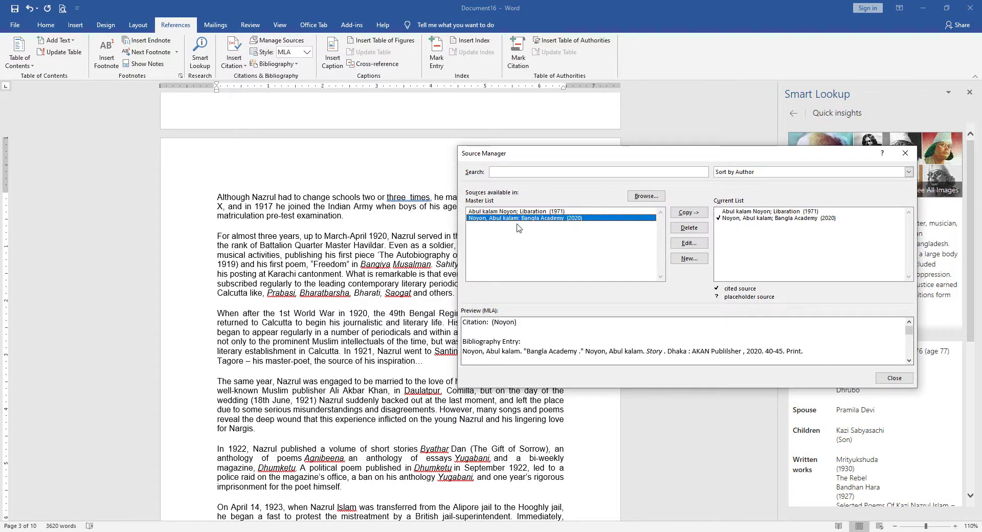
click(689, 243)
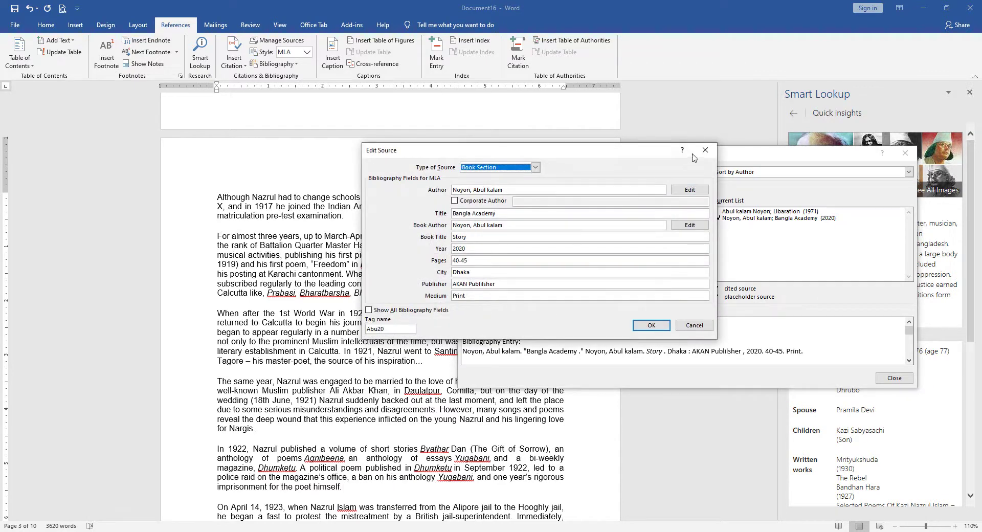
click(705, 151)
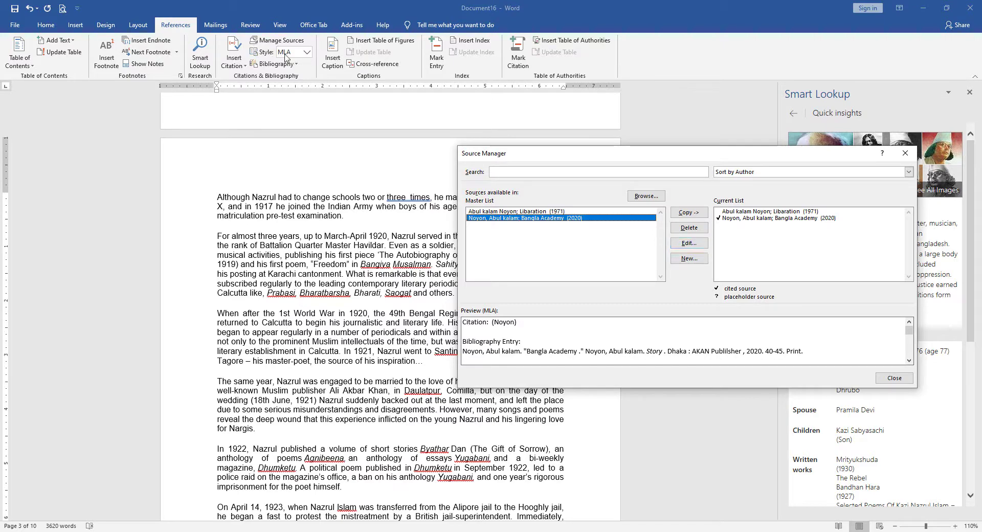
click(904, 153)
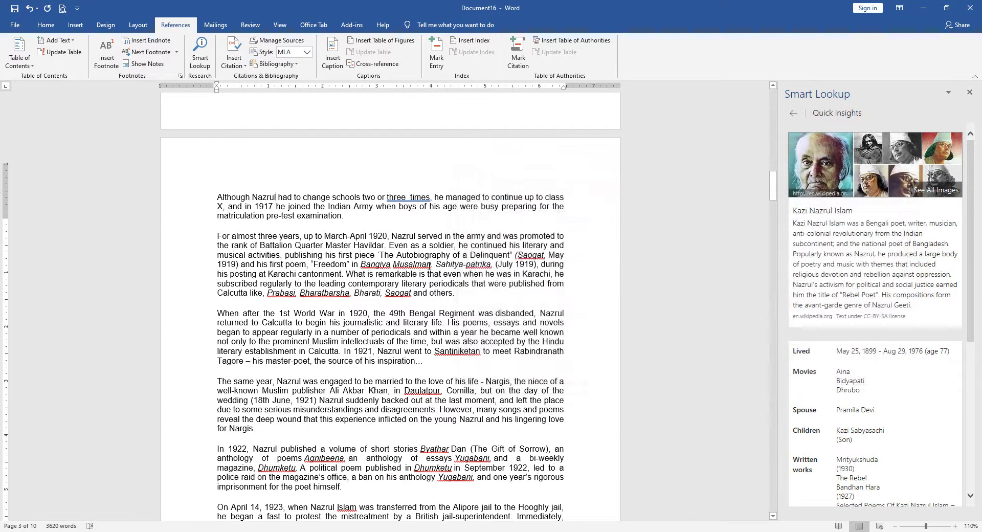
Step: Set the citation style to APA Sixth Edition and check the citation in the fourth paragraph
scroll(433, 264, up, 1)
scroll(434, 263, up, 12)
scroll(441, 317, down, 2)
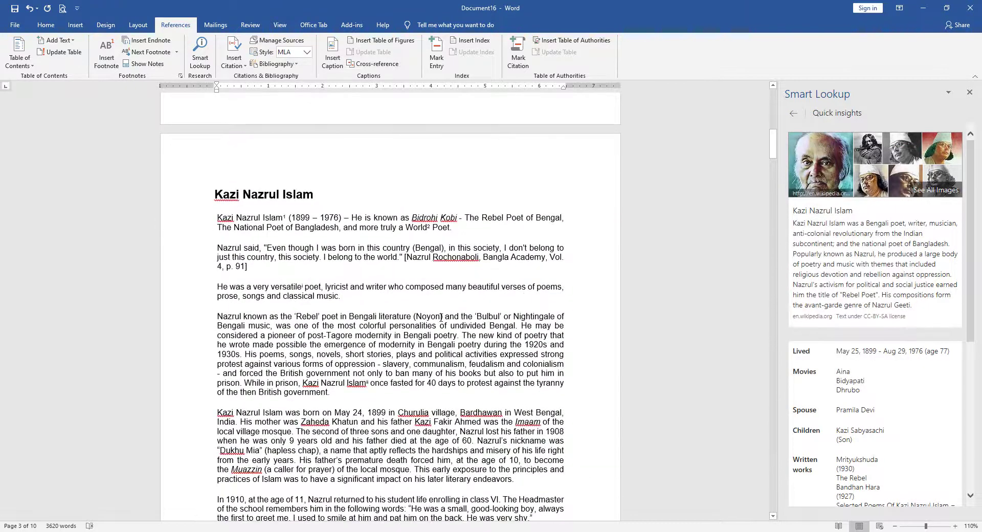
scroll(402, 392, down, 5)
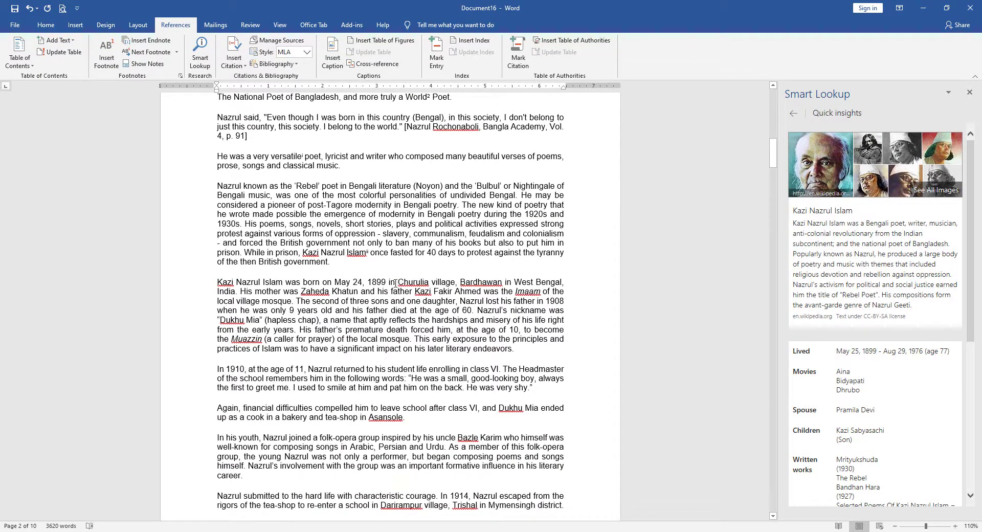
click(306, 52)
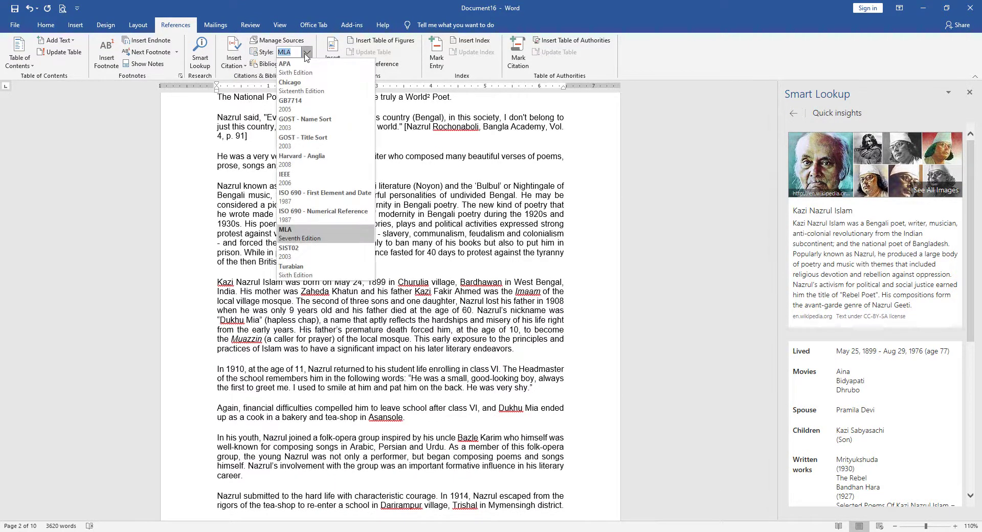
click(304, 70)
scroll(402, 294, up, 4)
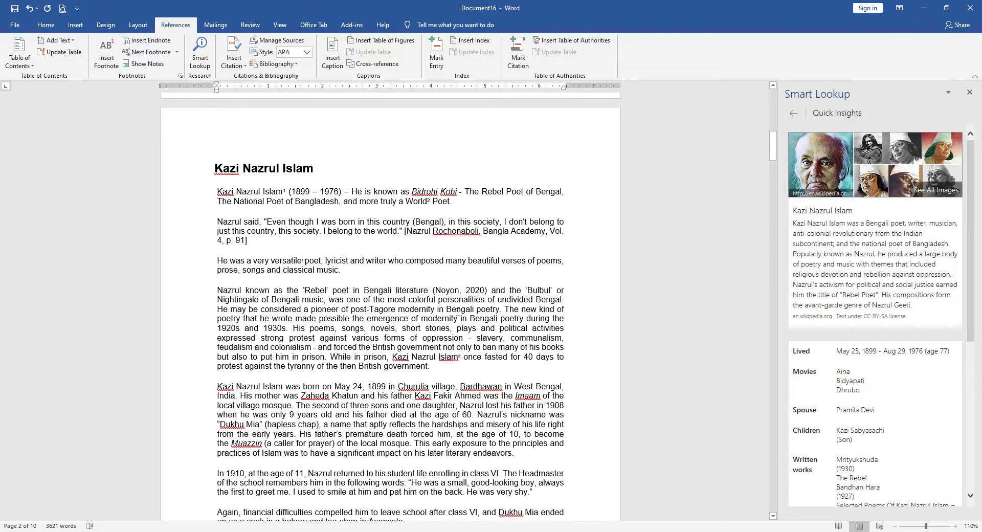
Step: Try the GB7714, SIST02 and ISO 690 - First Element and Date citation styles in turn
click(306, 52)
click(305, 105)
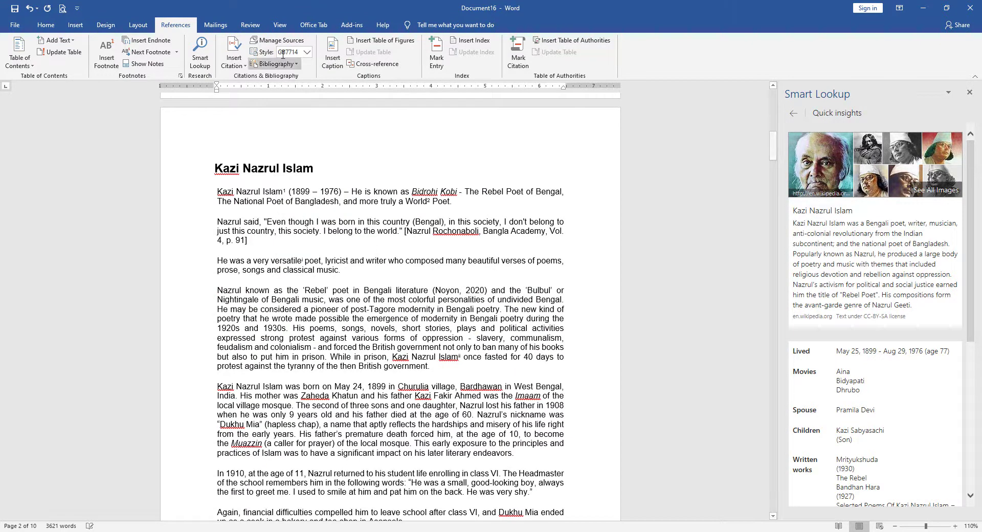
click(307, 52)
click(310, 249)
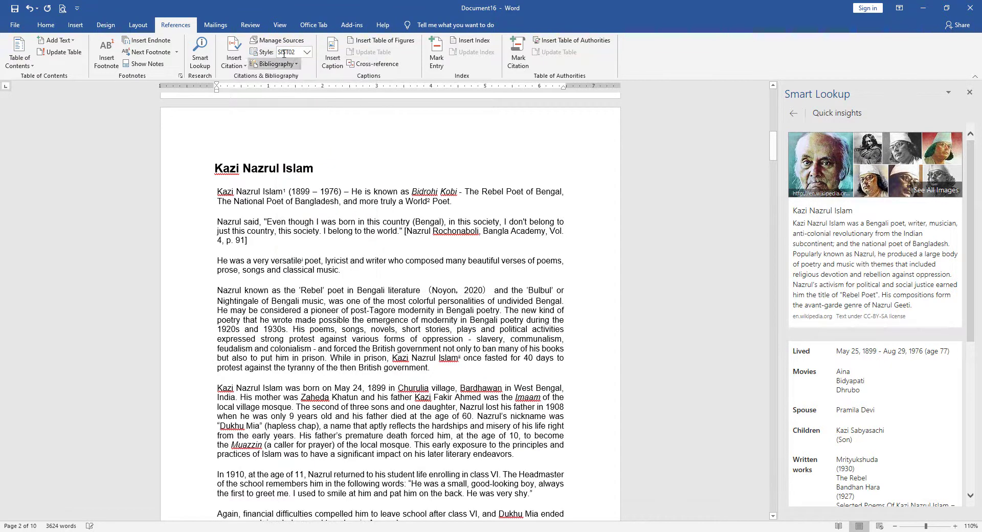
click(306, 53)
click(306, 199)
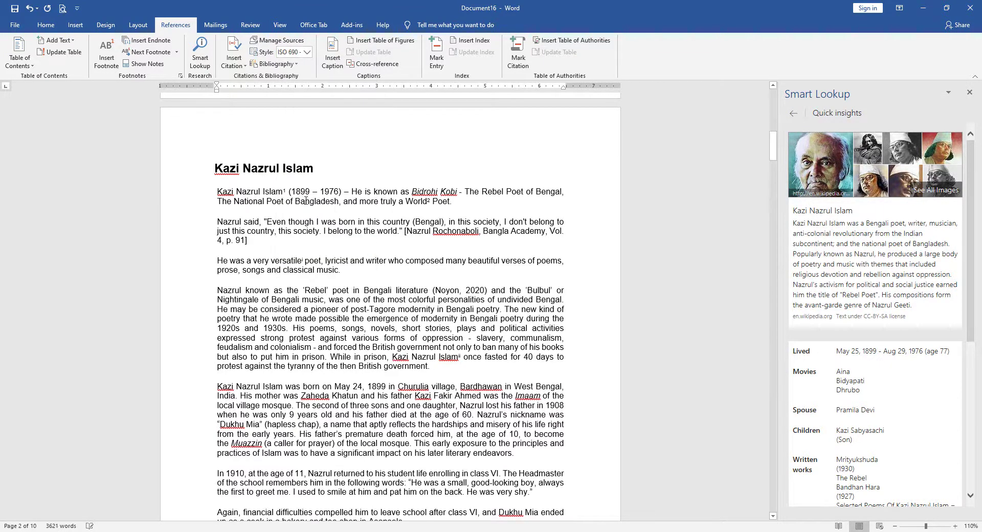
Step: Set the citation style to Turabian Sixth Edition and close Smart Lookup
click(307, 52)
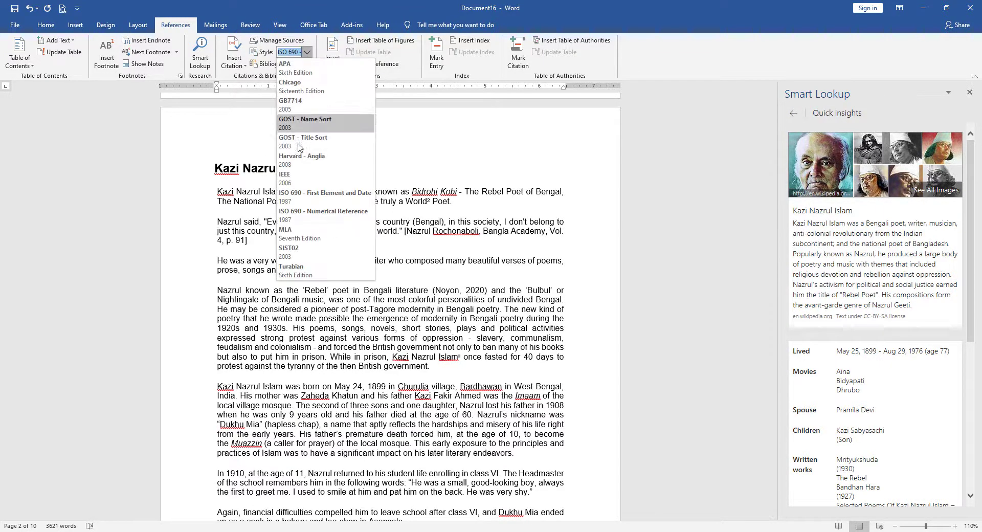
click(287, 269)
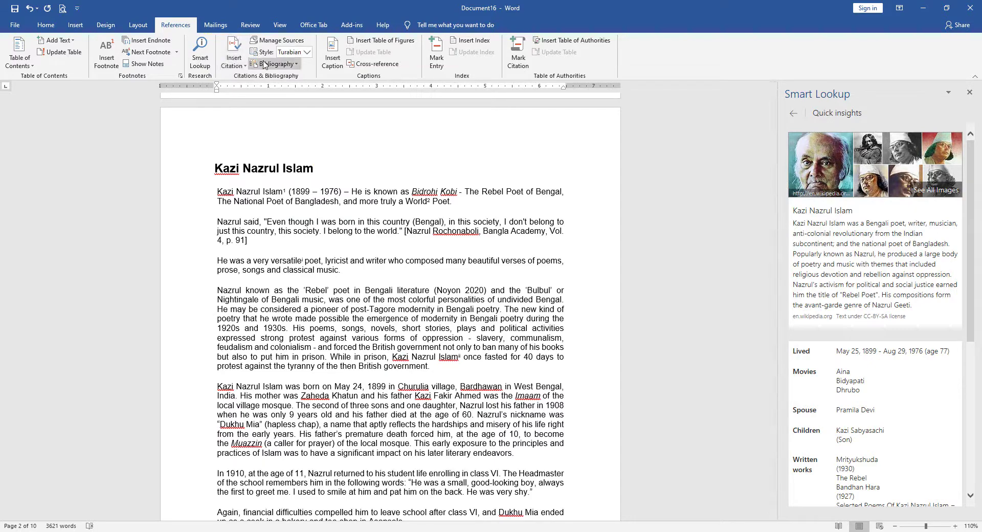
click(969, 92)
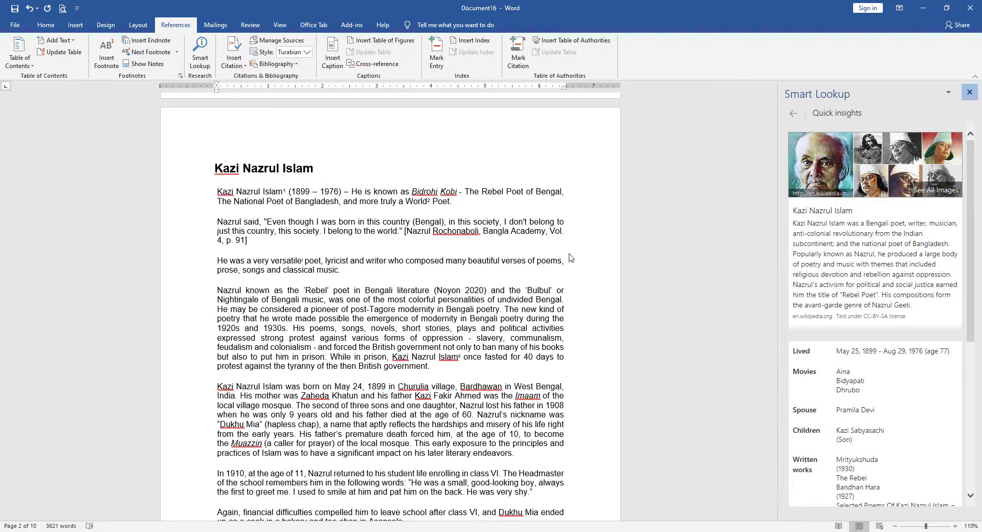
Step: Insert the built-in Bibliography on the empty line after the document's last paragraph, above the endnotes
scroll(467, 352, down, 20)
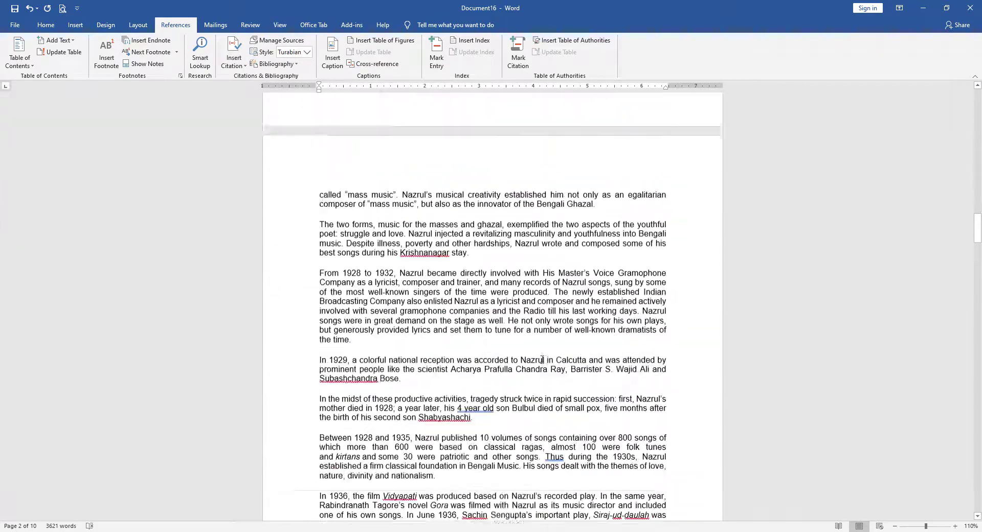
drag(979, 251, 898, 504)
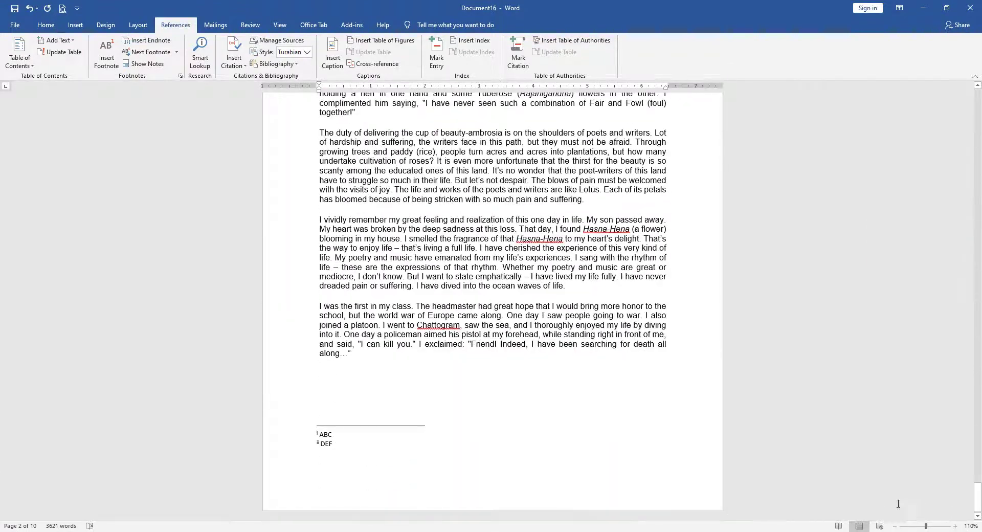
click(361, 378)
click(266, 66)
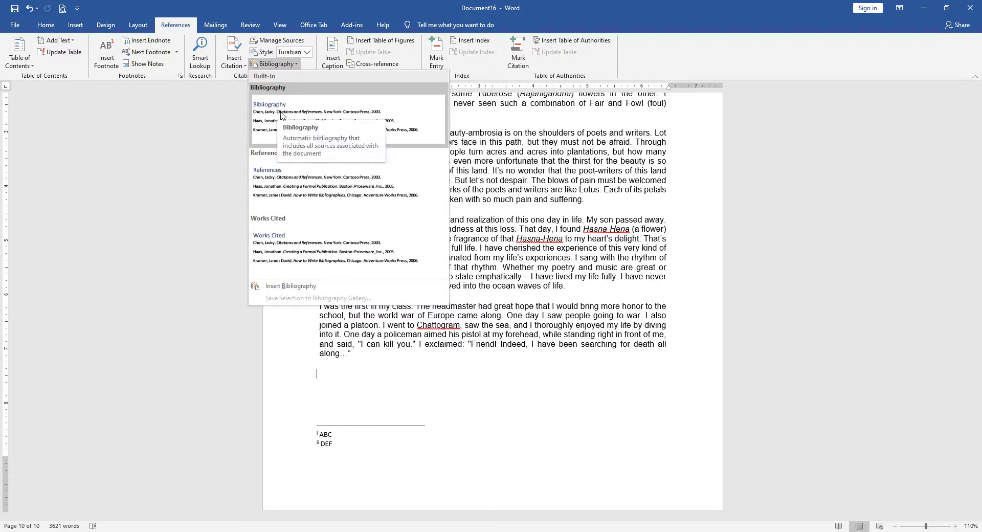
click(281, 116)
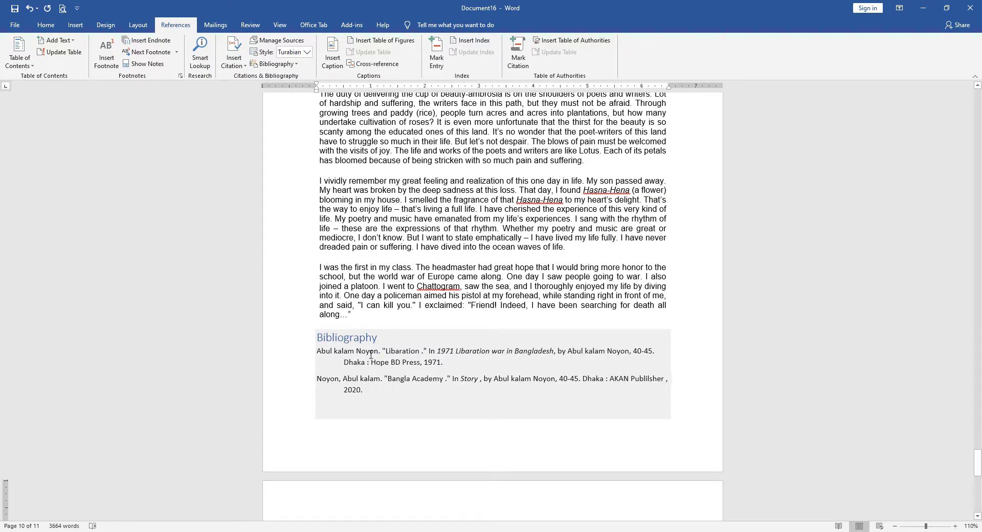
Step: Insert a second built-in Bibliography below the first one and check it on the final page
click(277, 64)
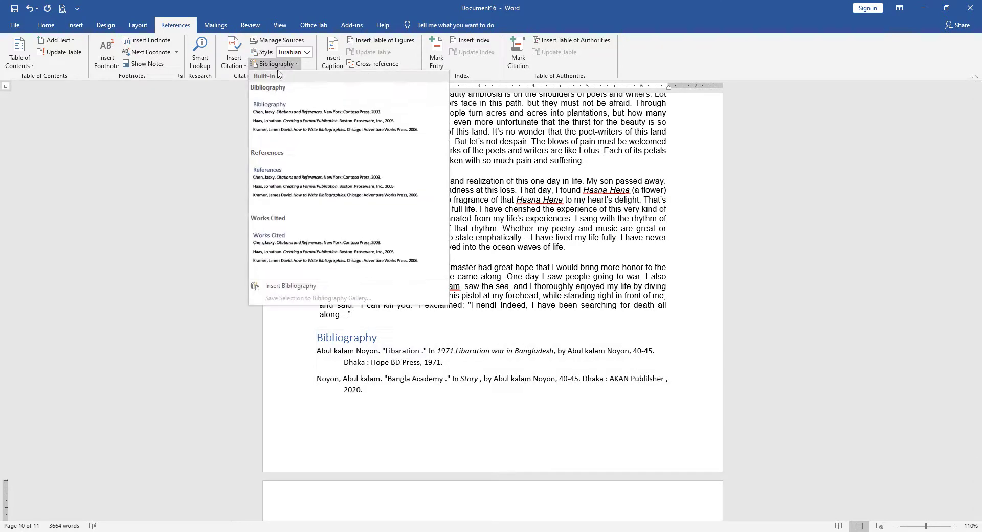
click(271, 129)
scroll(414, 210, up, 6)
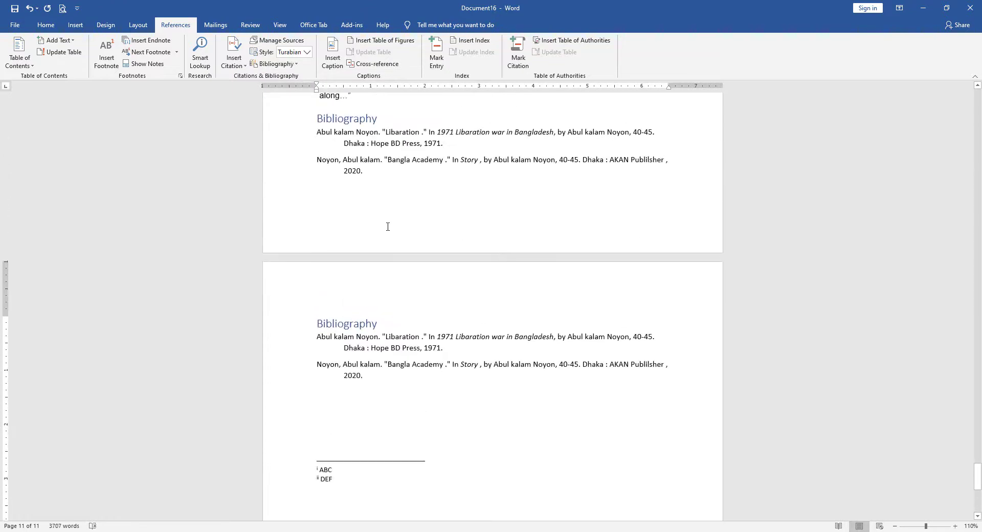
scroll(340, 284, down, 3)
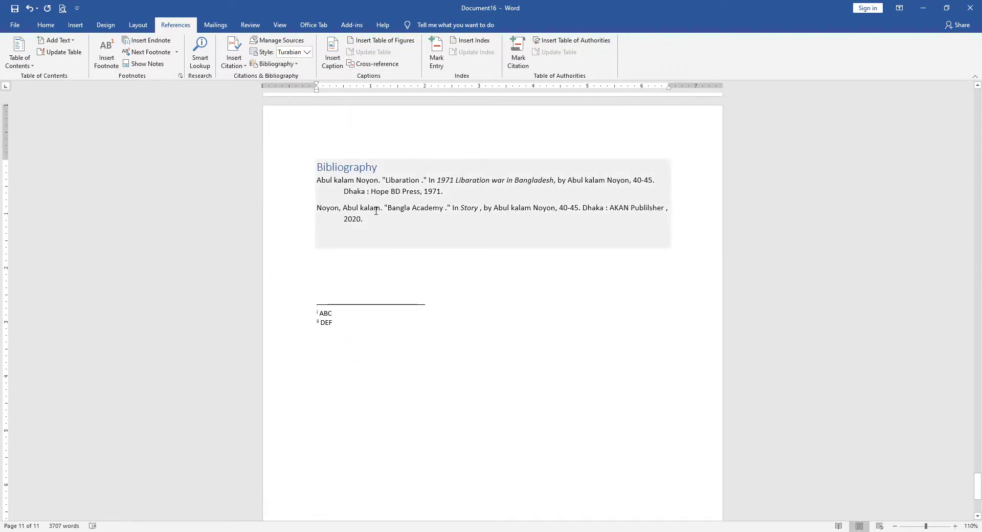
key(ctrl+z)
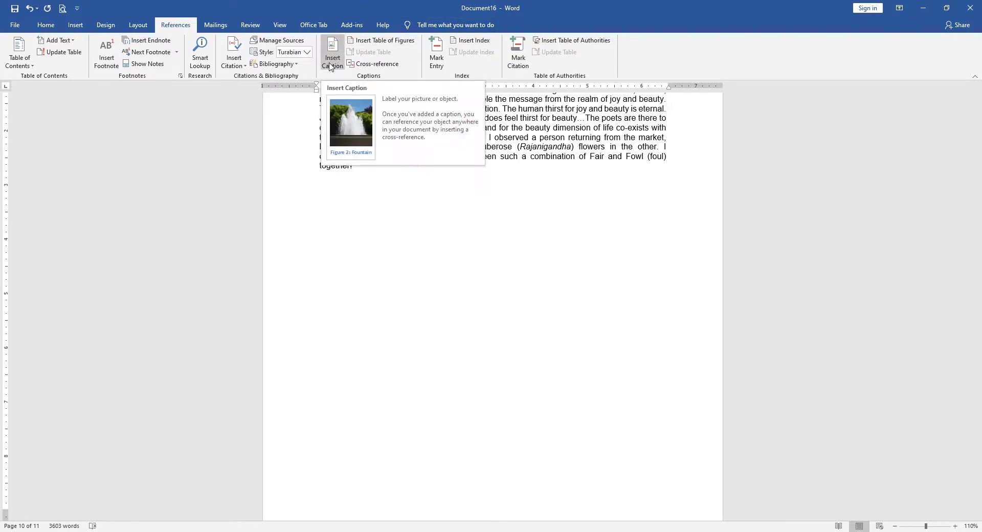
click(70, 30)
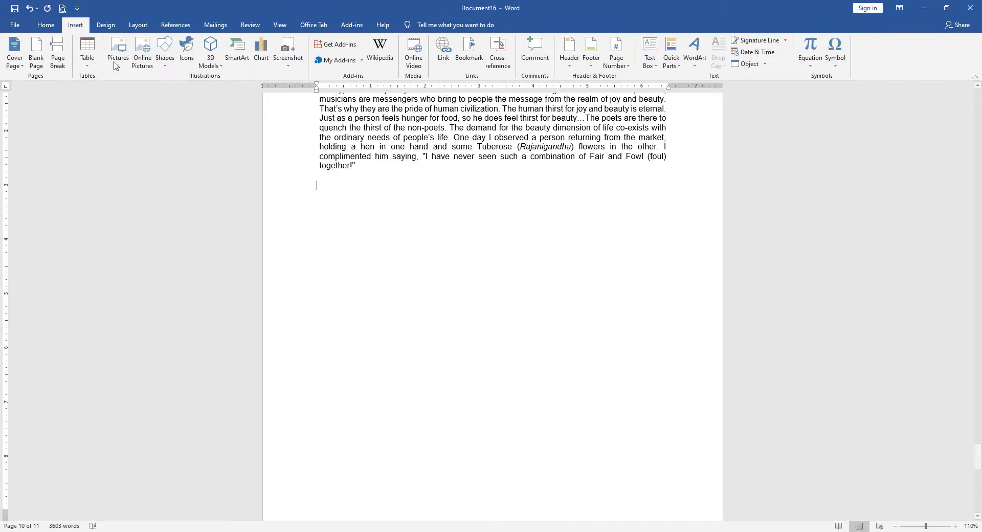
click(118, 51)
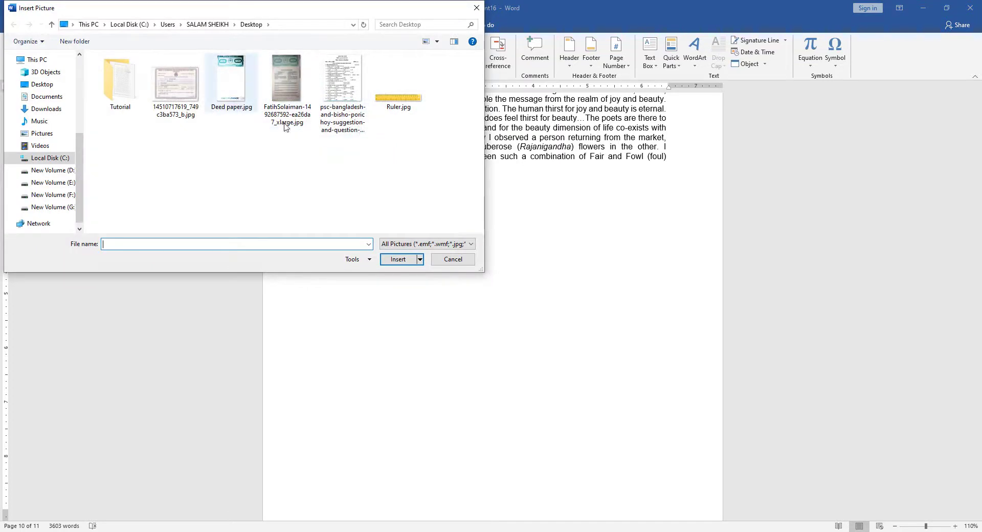
click(175, 82)
click(398, 259)
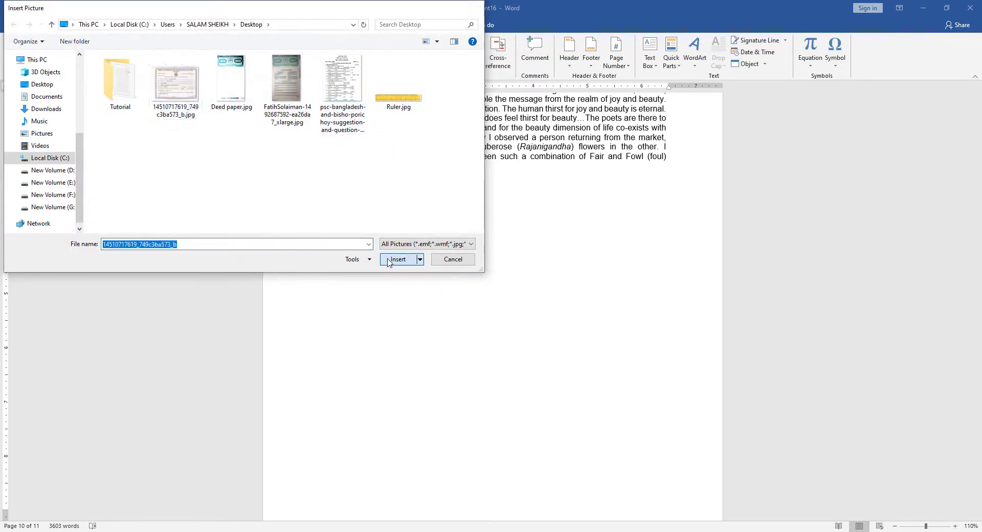
drag(411, 232, 377, 225)
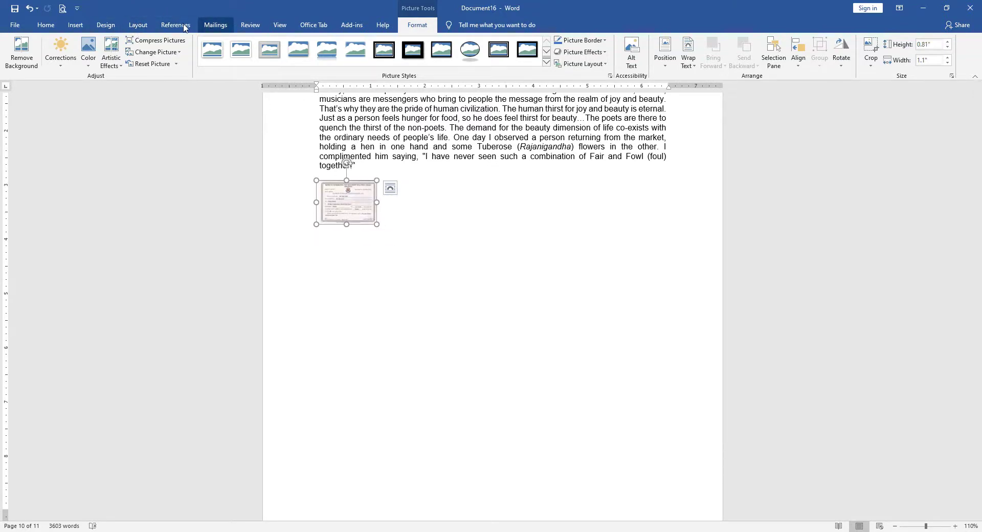
Step: Start a caption for the inserted picture and create a new caption label named Picture
click(176, 25)
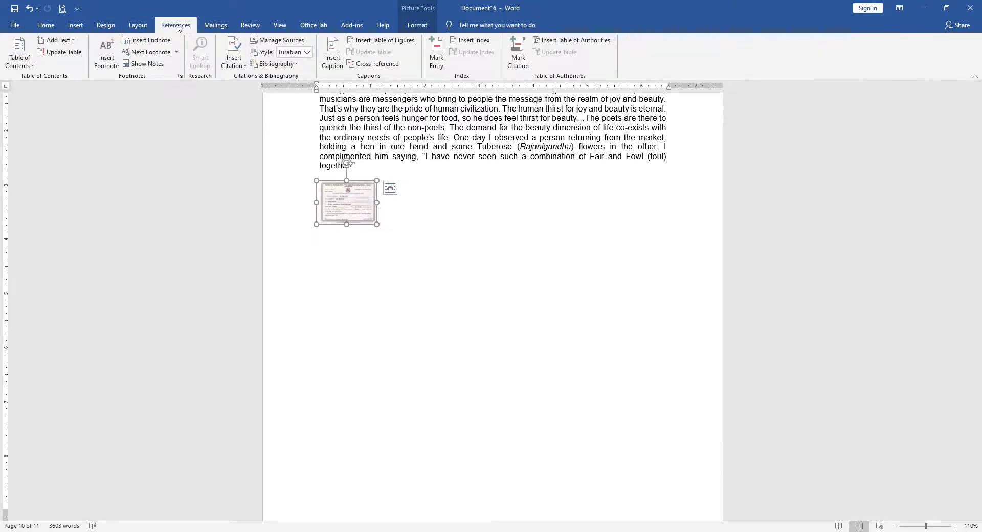
click(333, 54)
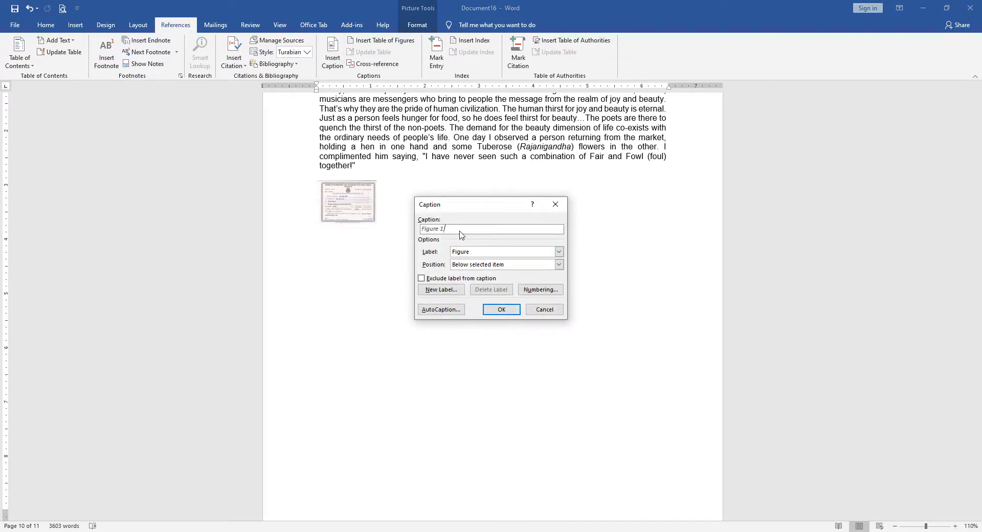
click(474, 257)
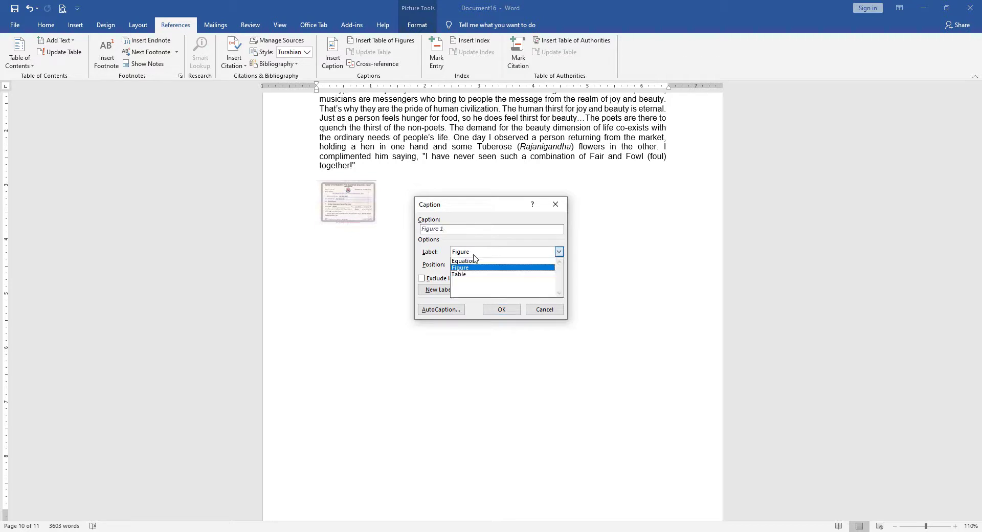
click(463, 251)
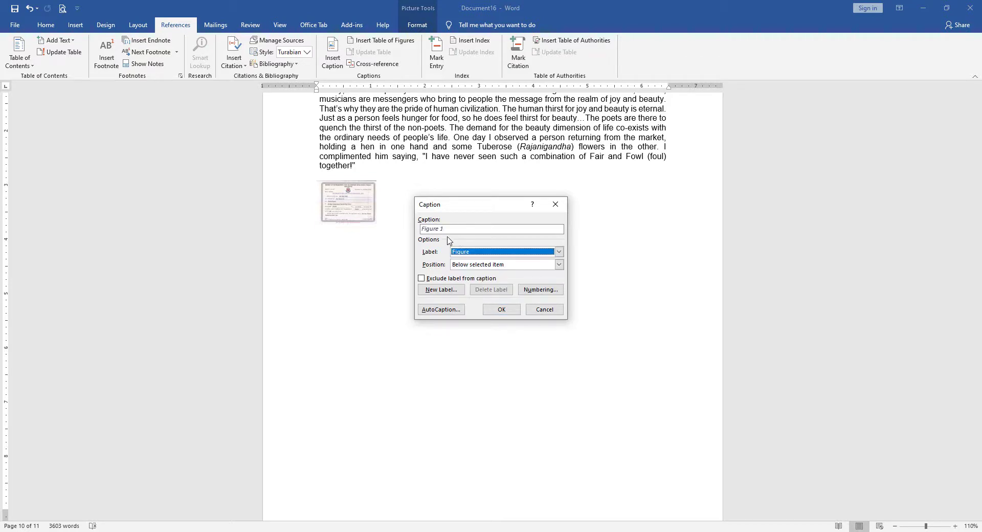
click(444, 290)
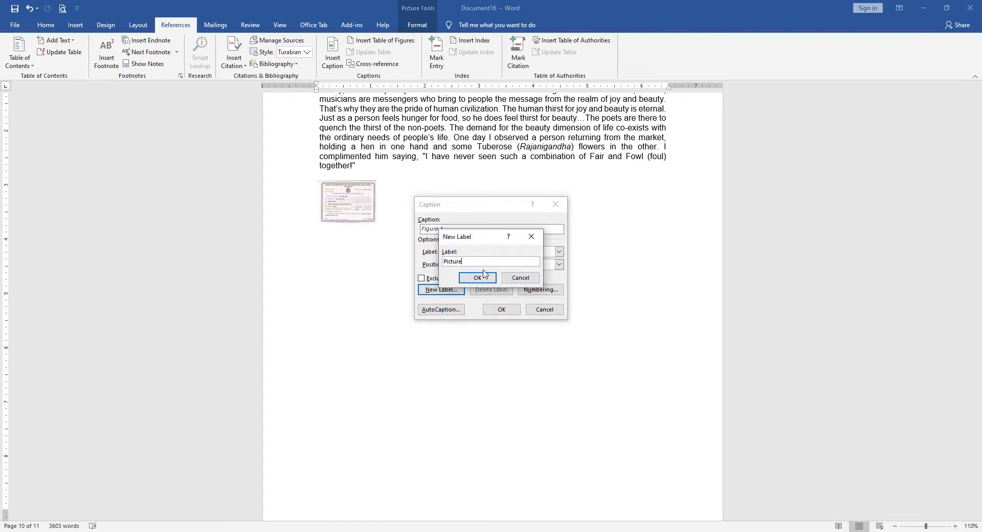
click(481, 276)
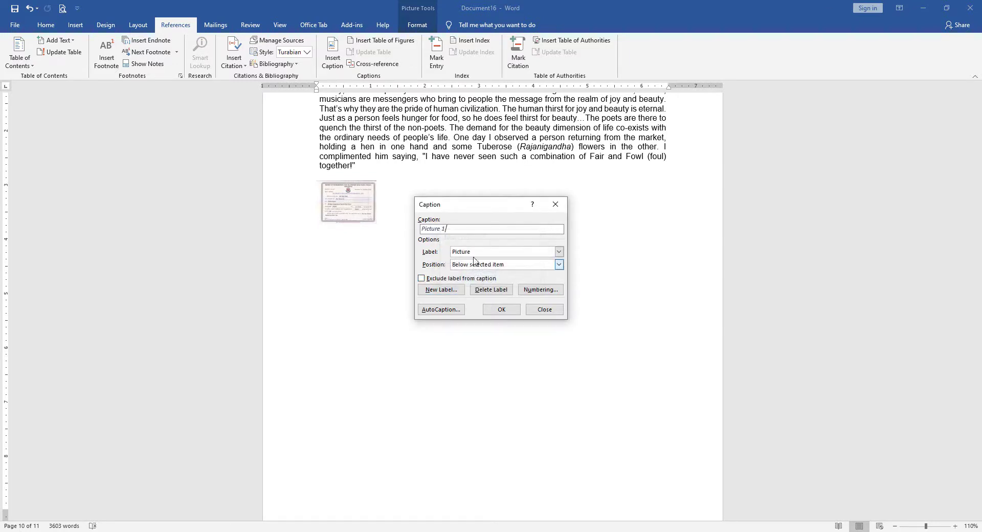
Step: Add the caption "Picture 1-Certificate" below the picture, using the Picture label
click(486, 253)
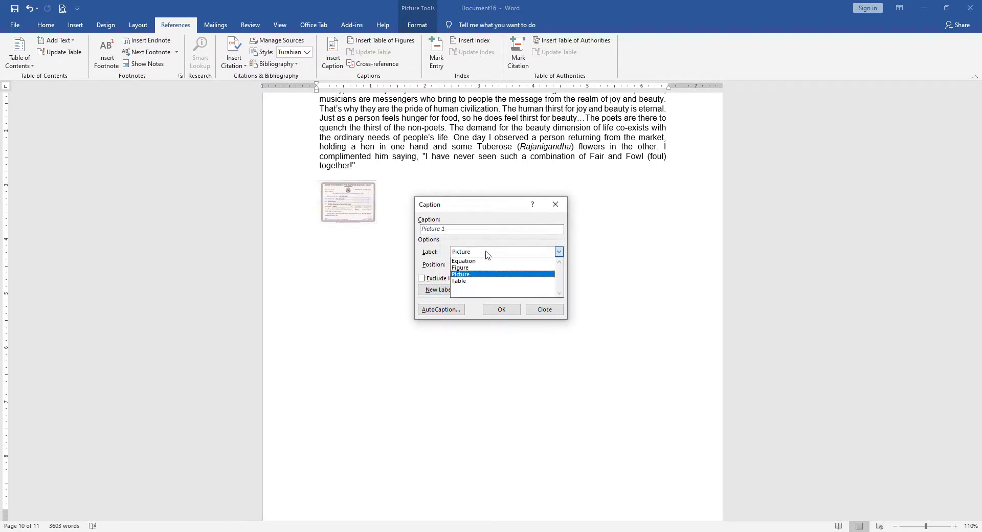
click(470, 276)
click(451, 229)
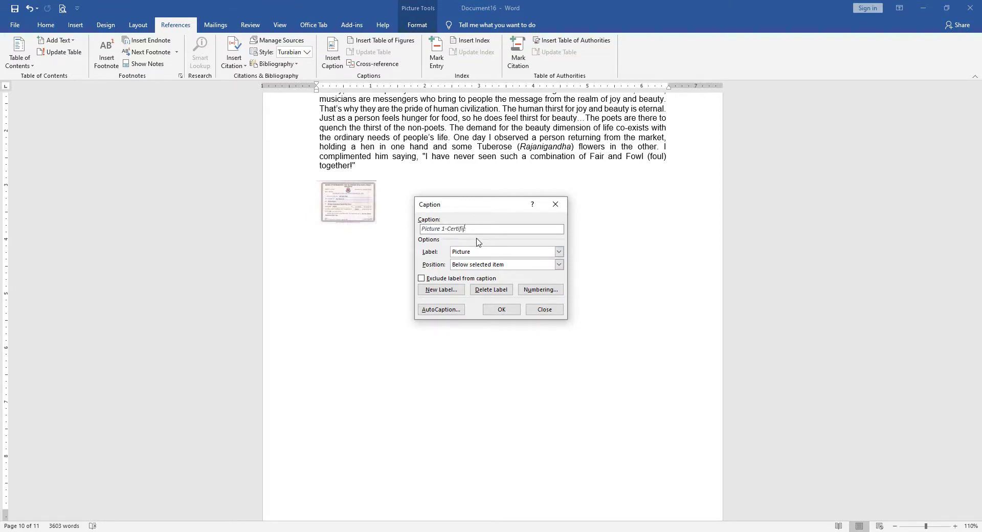
click(501, 310)
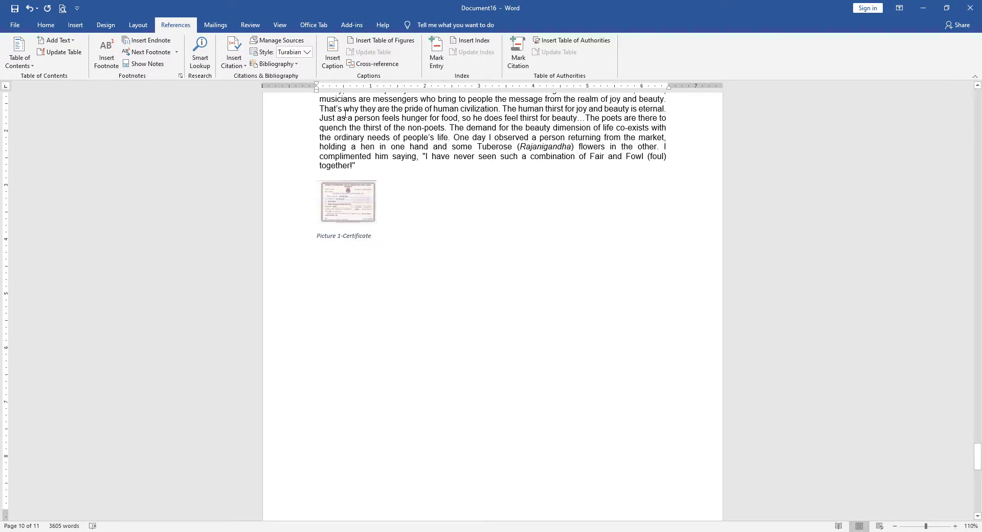
Step: Change the numbering format of Picture captions to A, B, C without adding another caption
click(333, 54)
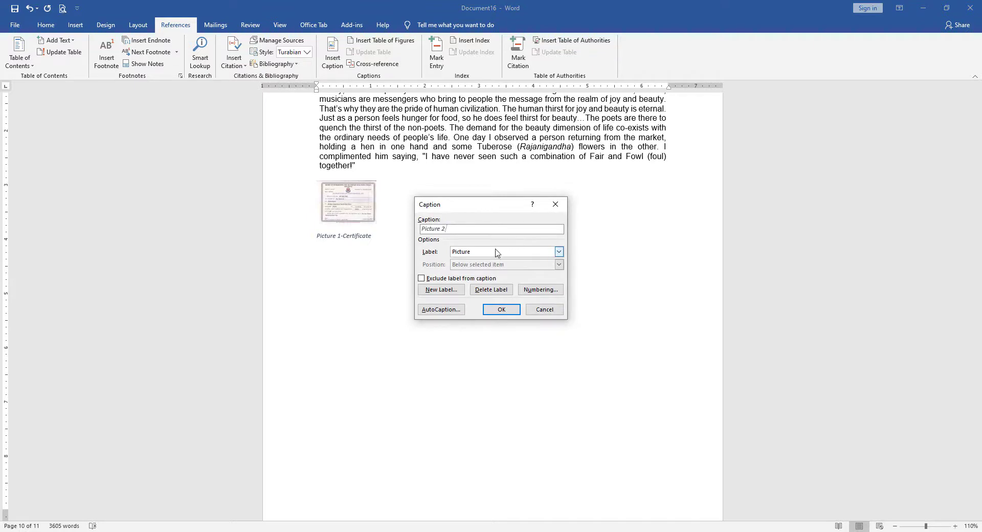
click(540, 289)
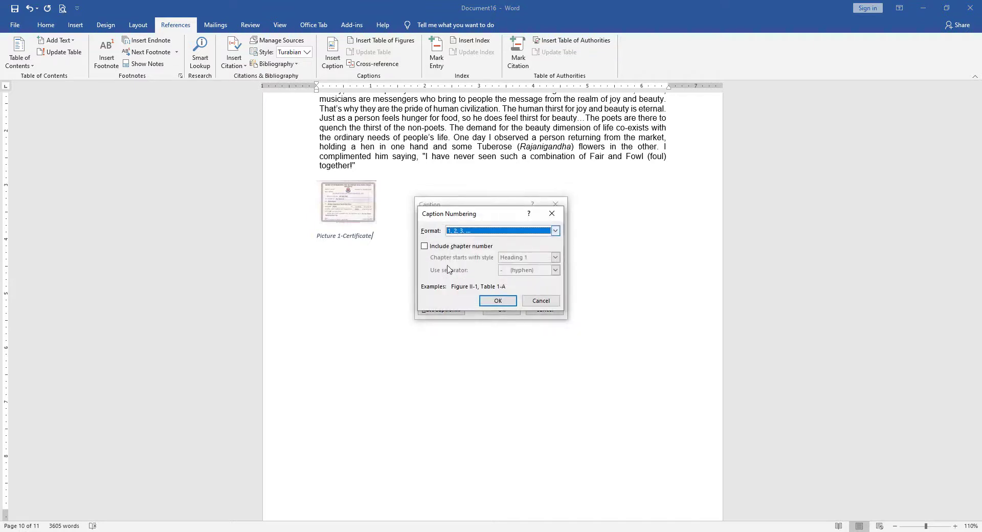
click(484, 233)
click(475, 251)
click(492, 300)
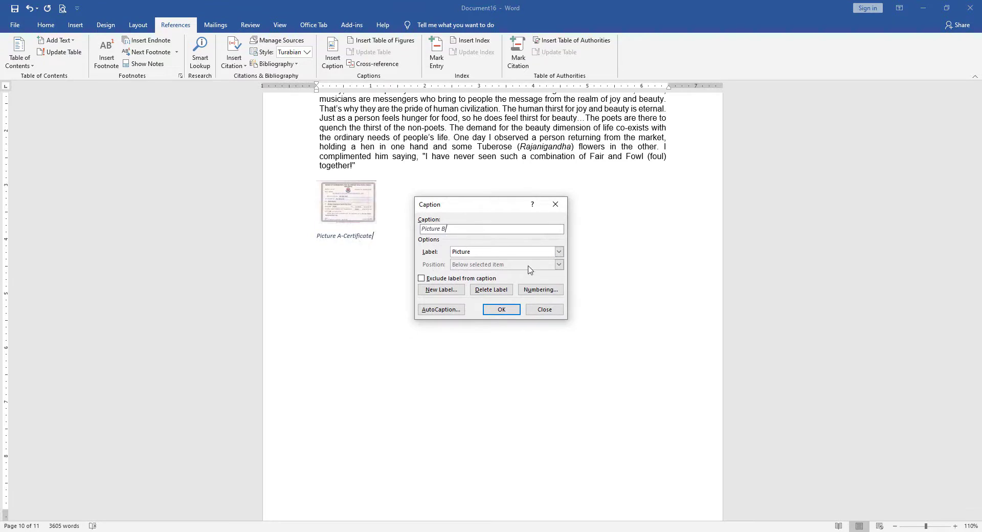
click(541, 289)
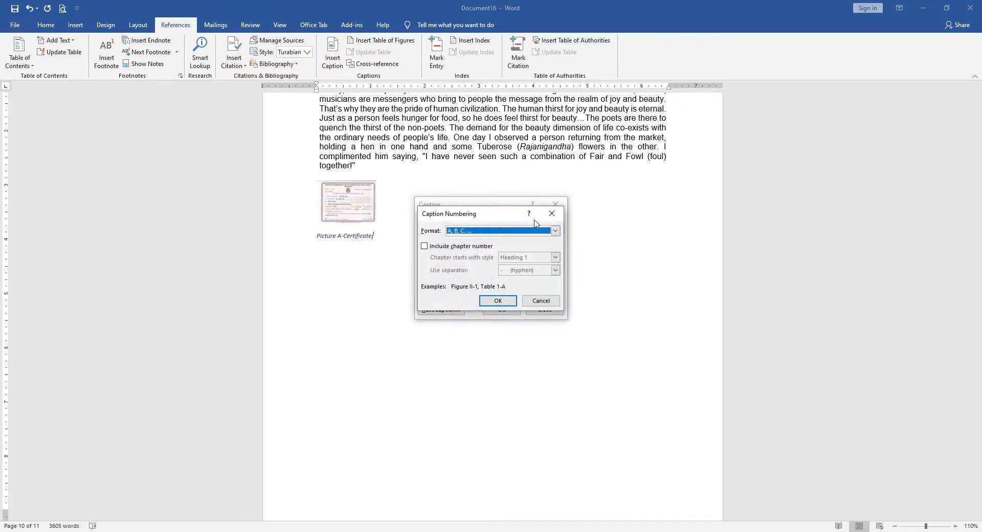
click(551, 213)
click(555, 203)
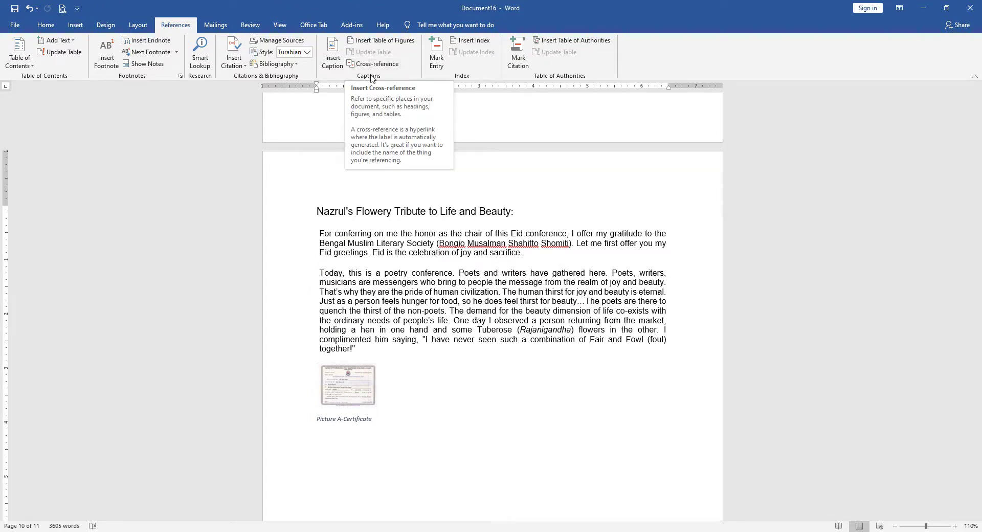
click(75, 25)
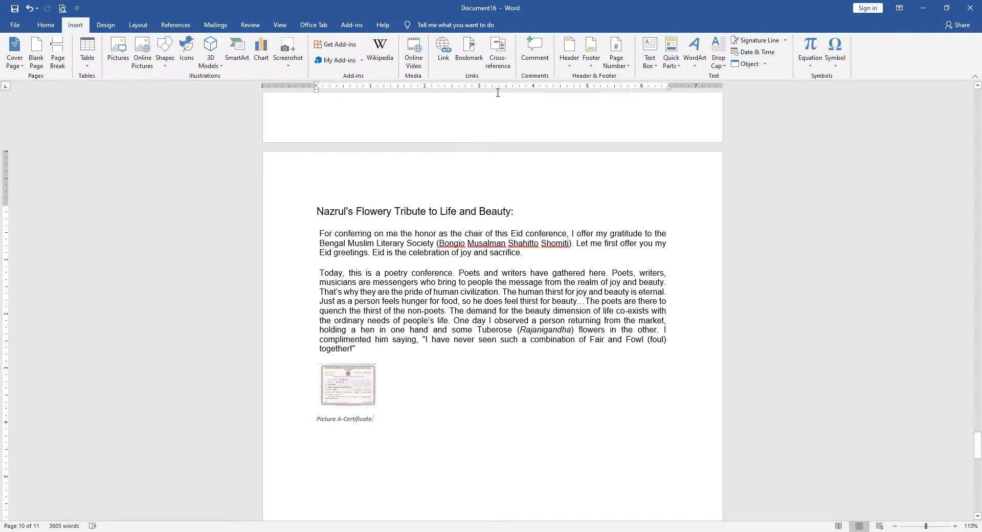
click(175, 25)
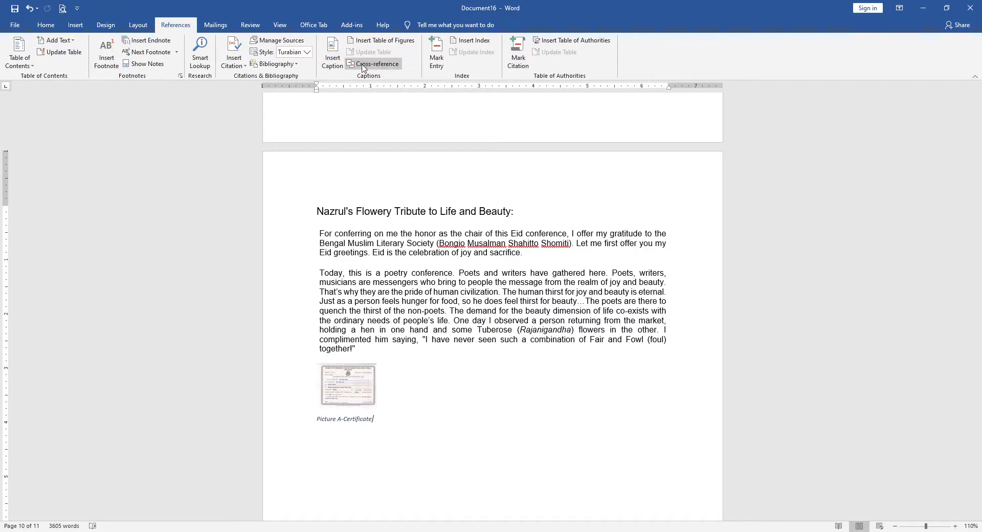